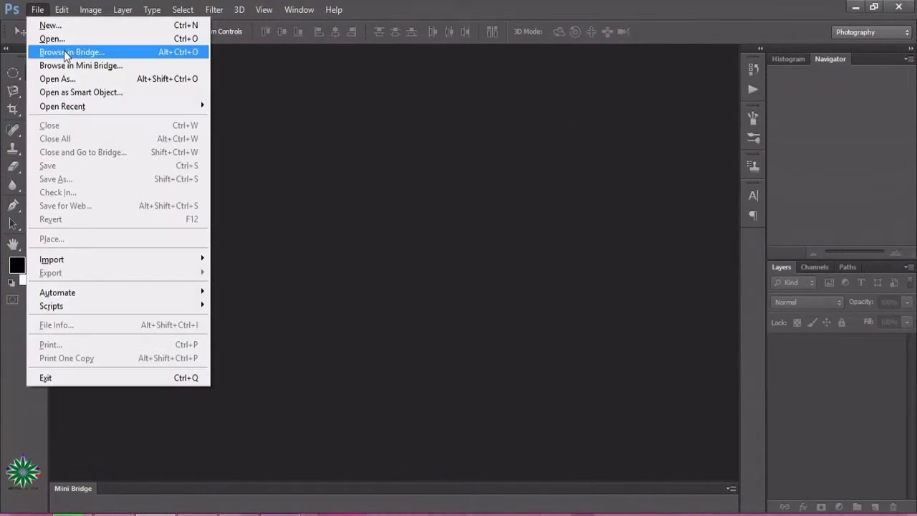
Step: Open the pink butterfly screenshot, then the orange monarch screenshot from the Desktop
{"action": "left_click", "coordinate": [65, 45]}
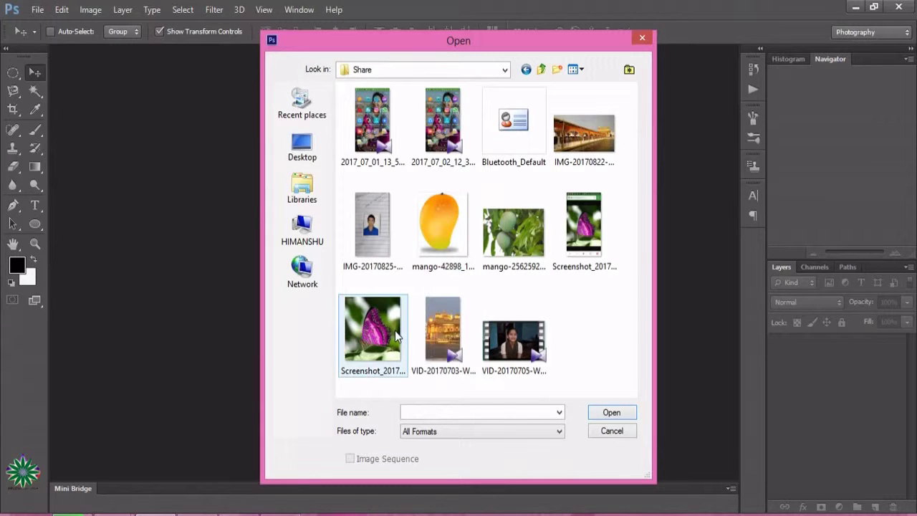
{"action": "left_click", "coordinate": [396, 337]}
{"action": "left_click", "coordinate": [608, 413]}
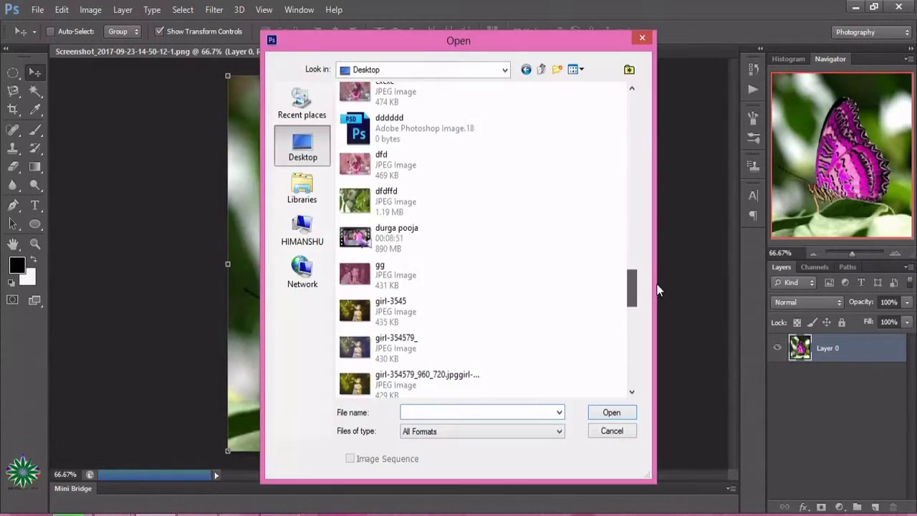
{"action": "left_click_drag", "start_coordinate": [659, 289], "coordinate": [660, 313]}
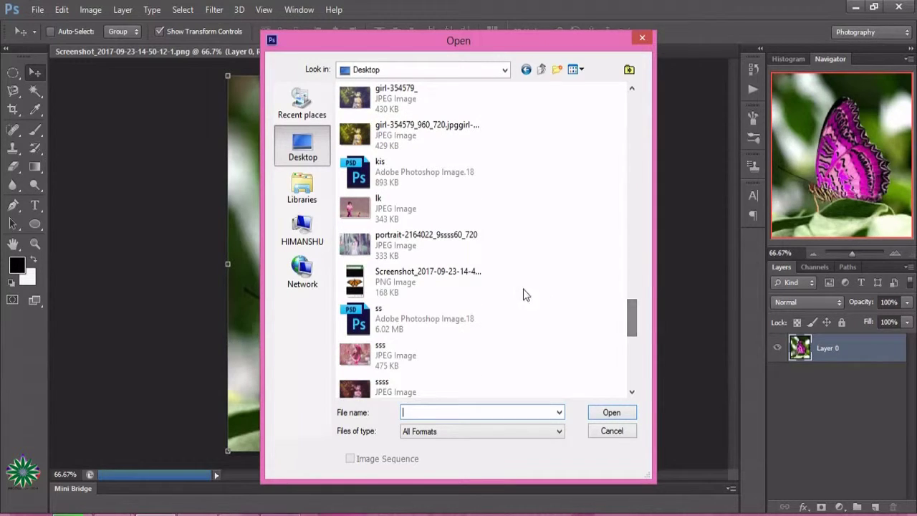
{"action": "double_click", "coordinate": [481, 276]}
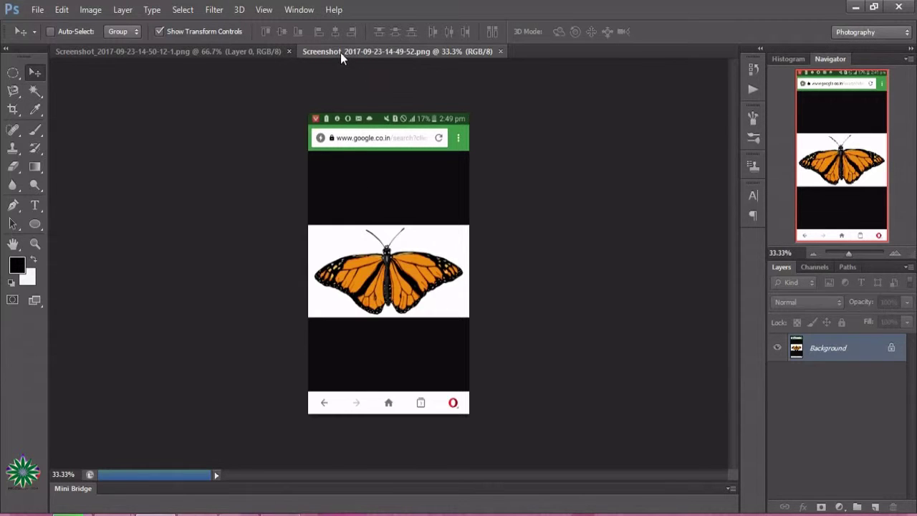
Step: Zoom the monarch document to 200% and pan to the butterfly's body and wings
{"action": "left_click", "coordinate": [248, 52]}
{"action": "left_click", "coordinate": [360, 51]}
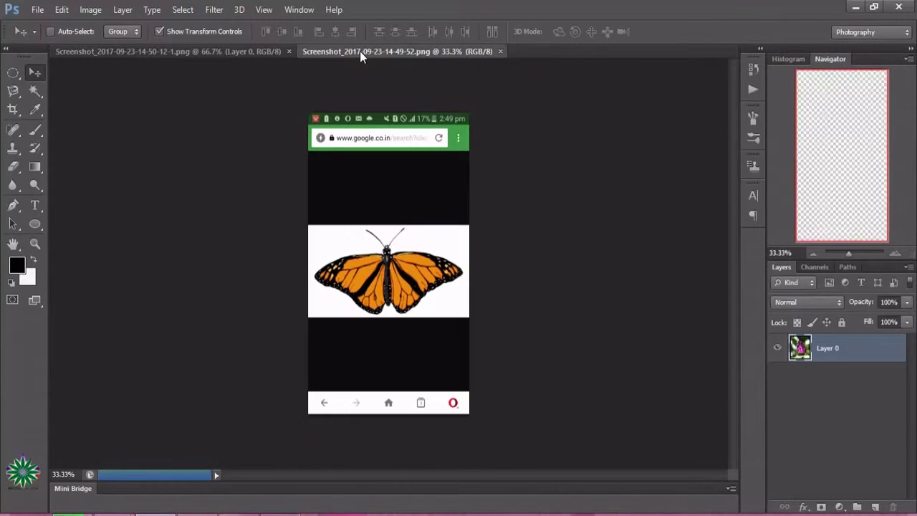
{"action": "left_click", "coordinate": [34, 224]}
{"action": "left_click", "coordinate": [35, 243]}
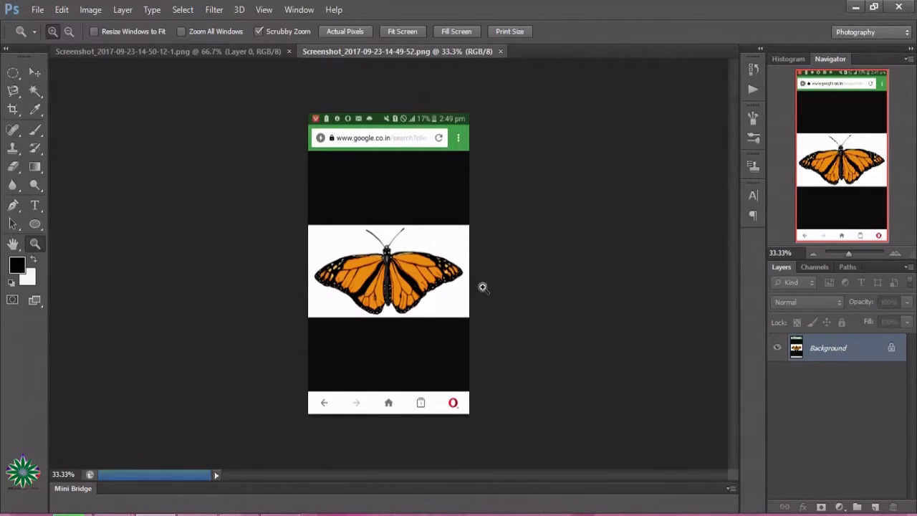
{"action": "left_click", "coordinate": [464, 288]}
{"action": "left_click", "coordinate": [465, 287]}
{"action": "left_click", "coordinate": [466, 287]}
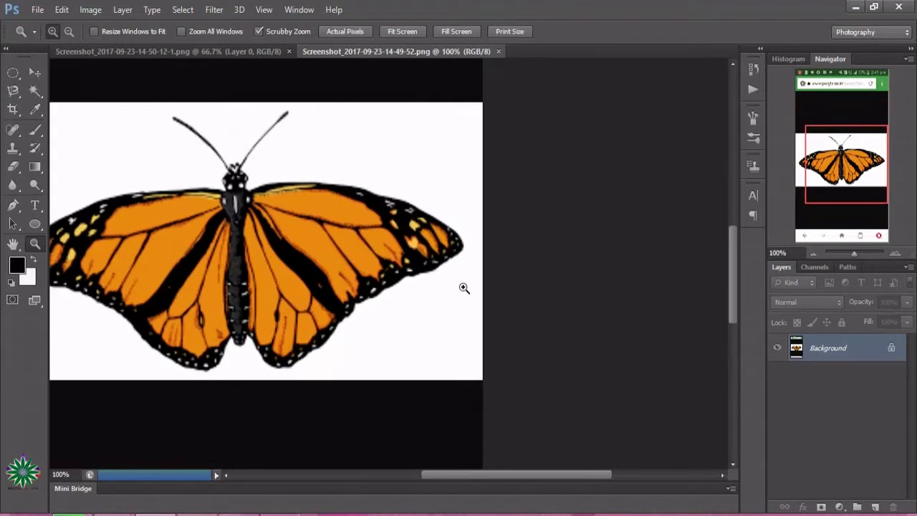
{"action": "left_click", "coordinate": [464, 287]}
{"action": "left_click_drag", "start_coordinate": [536, 483], "coordinate": [431, 483]}
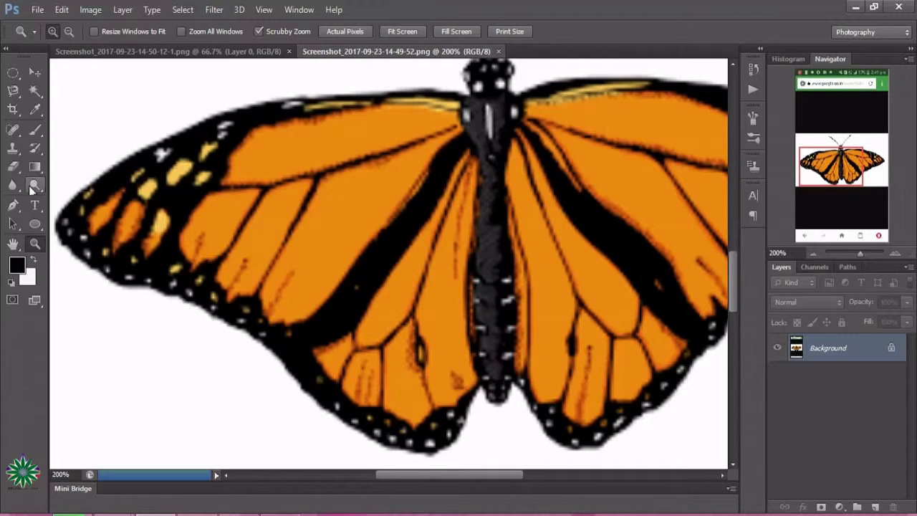
{"action": "left_click", "coordinate": [13, 206]}
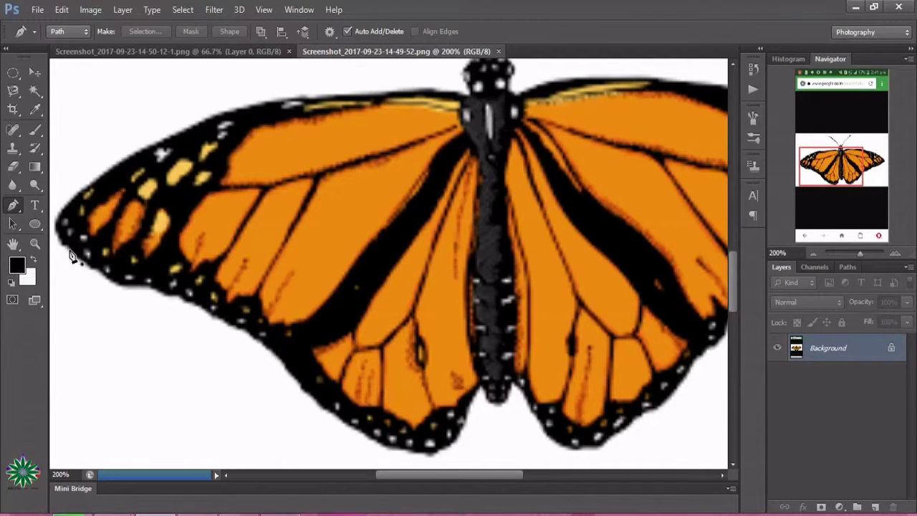
Step: Start a pen path at the monarch's left wingtip along the lower wing edge
{"action": "left_click", "coordinate": [69, 251]}
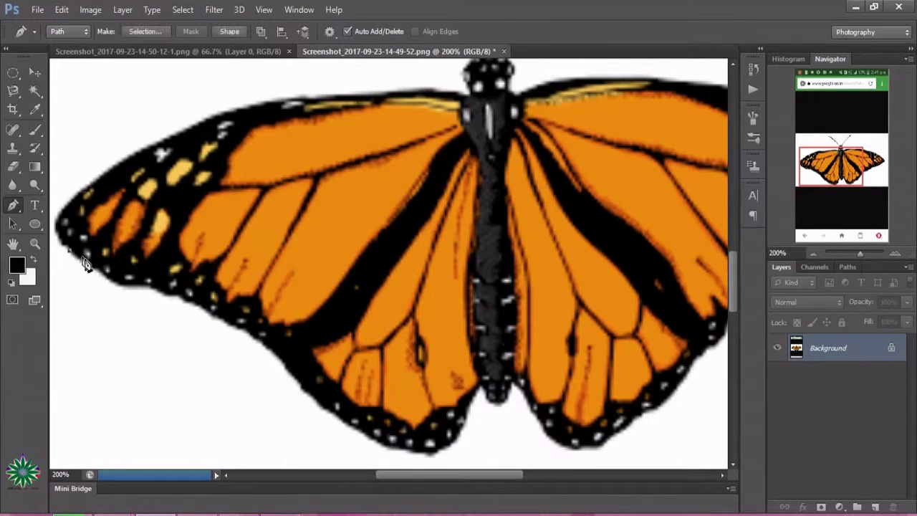
{"action": "left_click", "coordinate": [120, 285]}
{"action": "left_click", "coordinate": [136, 288]}
{"action": "left_click", "coordinate": [154, 290]}
{"action": "left_click", "coordinate": [169, 294]}
{"action": "left_click", "coordinate": [185, 300]}
{"action": "left_click", "coordinate": [201, 306]}
{"action": "left_click", "coordinate": [216, 316]}
{"action": "left_click", "coordinate": [236, 327]}
Step: Continue the path down and around the bottom of the left wing
{"action": "left_click", "coordinate": [261, 341]}
{"action": "left_click", "coordinate": [281, 362]}
{"action": "left_click", "coordinate": [297, 378]}
{"action": "left_click", "coordinate": [311, 396]}
{"action": "left_click", "coordinate": [329, 412]}
{"action": "left_click", "coordinate": [349, 423]}
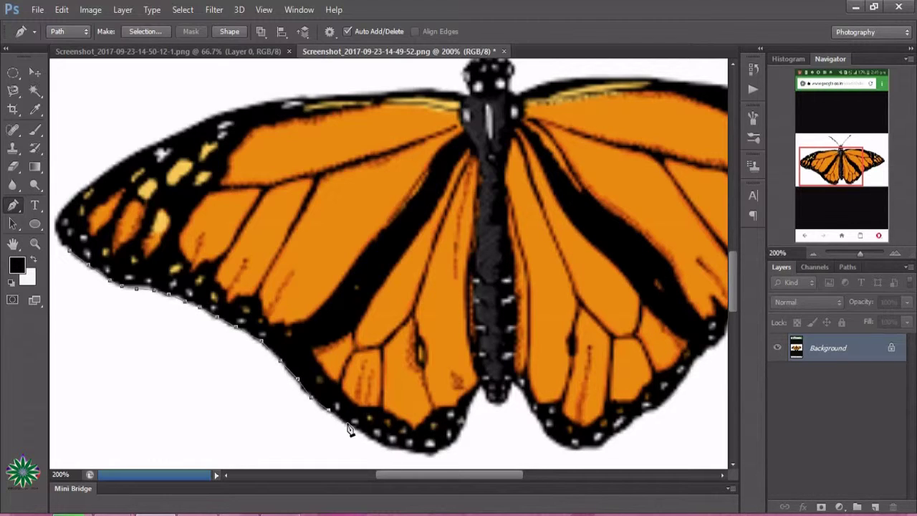
{"action": "left_click", "coordinate": [371, 441]}
{"action": "left_click", "coordinate": [402, 450]}
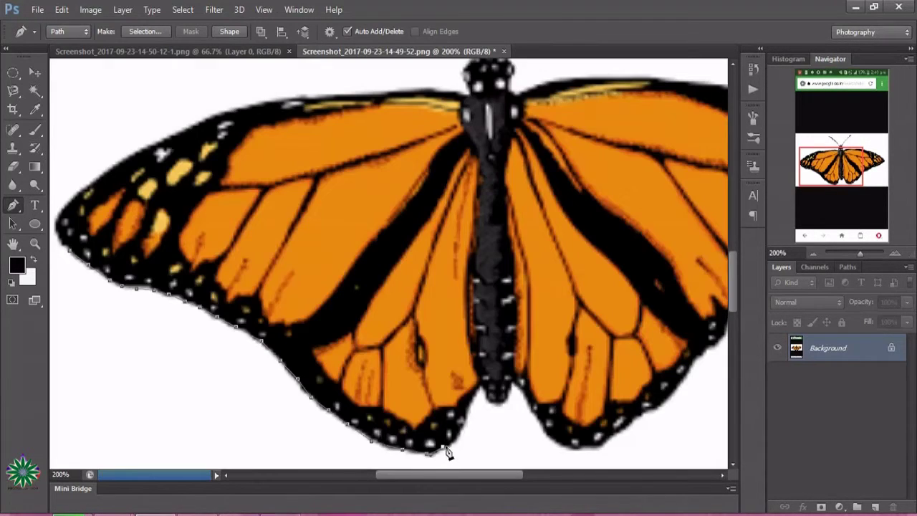
{"action": "left_click", "coordinate": [442, 445]}
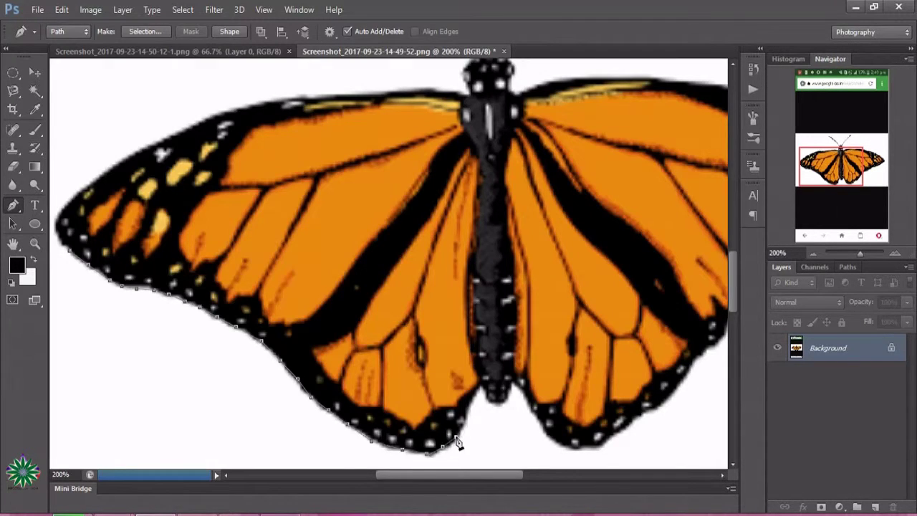
Step: Carry the path around the abdomen tip and up the right wing's lower edge
{"action": "left_click", "coordinate": [481, 389]}
{"action": "left_click", "coordinate": [504, 403]}
{"action": "left_click", "coordinate": [546, 429]}
{"action": "left_click", "coordinate": [564, 443]}
{"action": "left_click", "coordinate": [607, 443]}
{"action": "left_click", "coordinate": [625, 428]}
{"action": "left_click", "coordinate": [661, 403]}
{"action": "left_click", "coordinate": [674, 387]}
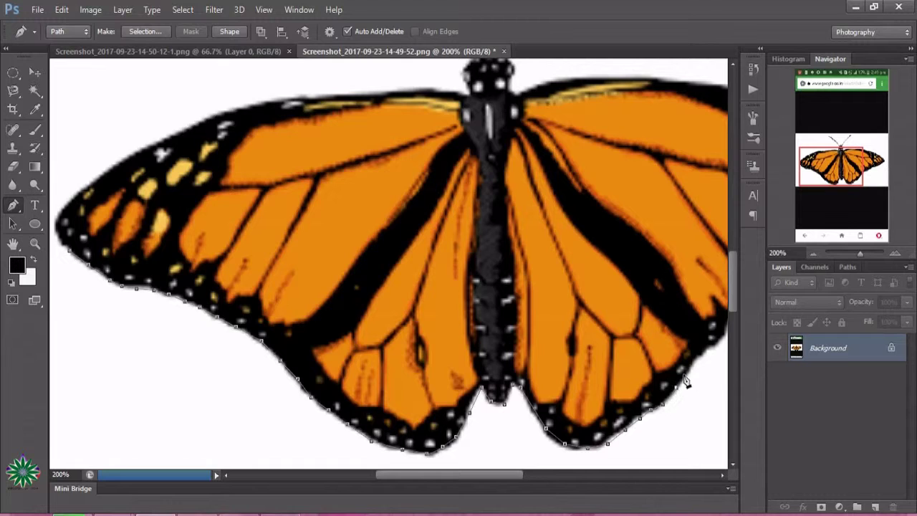
{"action": "left_click", "coordinate": [720, 338]}
{"action": "left_click_drag", "start_coordinate": [514, 473], "coordinate": [571, 473]}
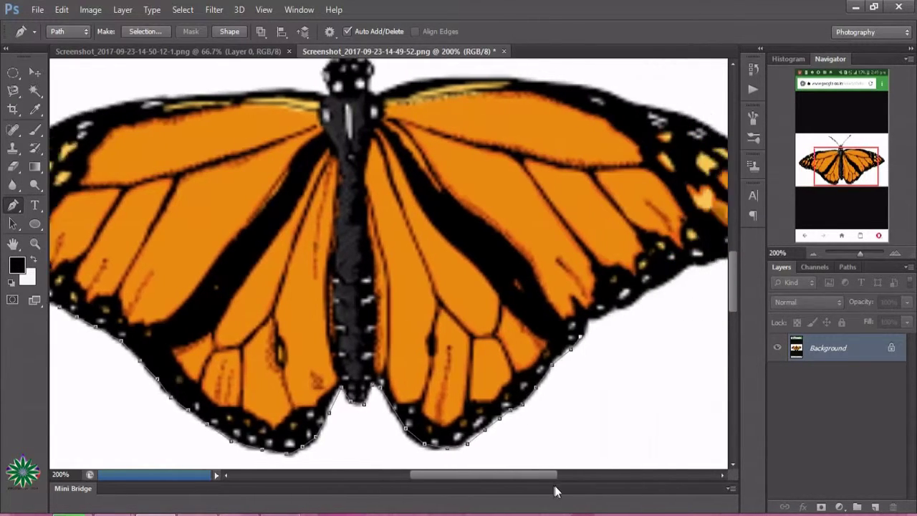
Step: Extend the monarch path over the top and along the left wing's upper edge
{"action": "scroll", "coordinate": [163, 290], "scroll_direction": "up", "scroll_amount": 5}
{"action": "left_click", "coordinate": [147, 287]}
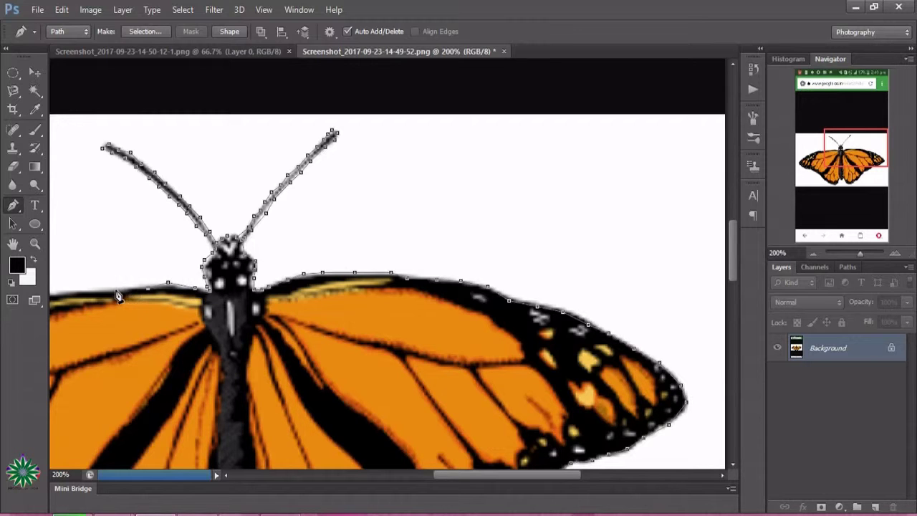
{"action": "left_click", "coordinate": [115, 291]}
{"action": "left_click", "coordinate": [77, 290]}
{"action": "left_click_drag", "start_coordinate": [454, 479], "coordinate": [378, 479]}
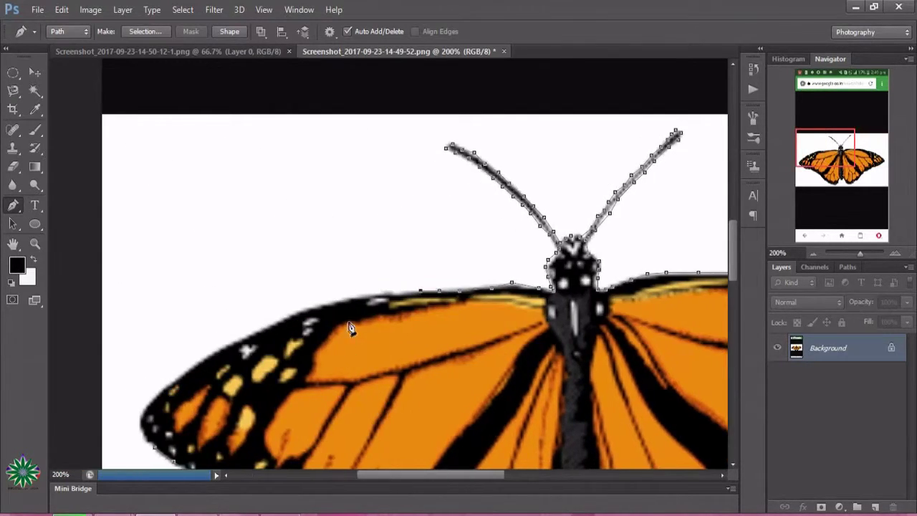
{"action": "left_click", "coordinate": [352, 300]}
{"action": "left_click", "coordinate": [327, 302]}
{"action": "left_click", "coordinate": [303, 310]}
{"action": "left_click", "coordinate": [276, 320]}
{"action": "left_click", "coordinate": [257, 329]}
{"action": "left_click", "coordinate": [241, 338]}
Step: Trace down the left wing's outer edge back to the starting wingtip
{"action": "left_click", "coordinate": [220, 349]}
{"action": "left_click", "coordinate": [202, 360]}
{"action": "left_click", "coordinate": [186, 373]}
{"action": "left_click", "coordinate": [172, 385]}
{"action": "left_click", "coordinate": [159, 396]}
{"action": "left_click", "coordinate": [148, 410]}
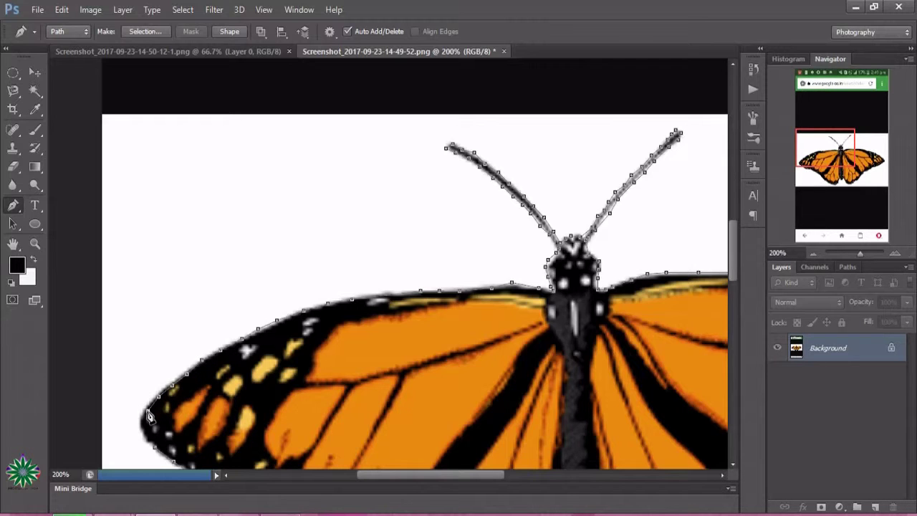
{"action": "left_click", "coordinate": [143, 422]}
Step: Load the monarch path as a selection, then zoom the pink butterfly to 200% at its head
{"action": "key", "text": "ctrl+Return"}
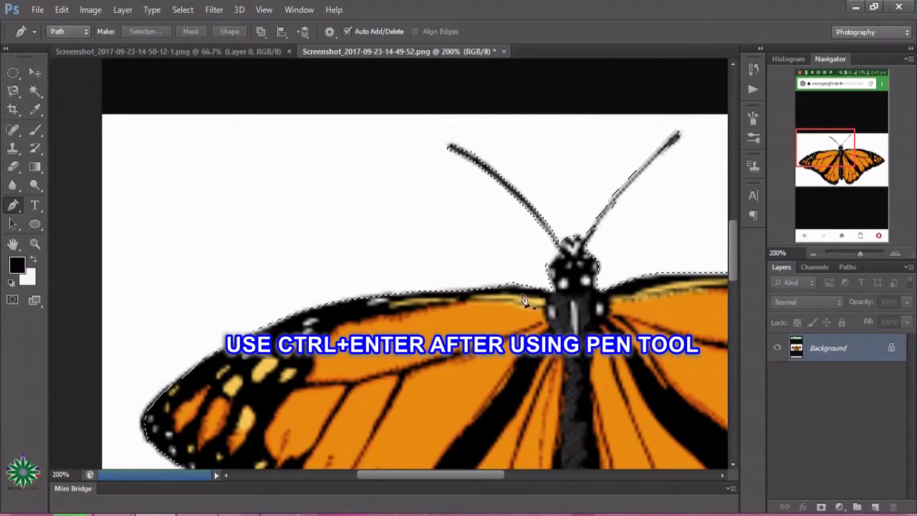
{"action": "left_click", "coordinate": [223, 53]}
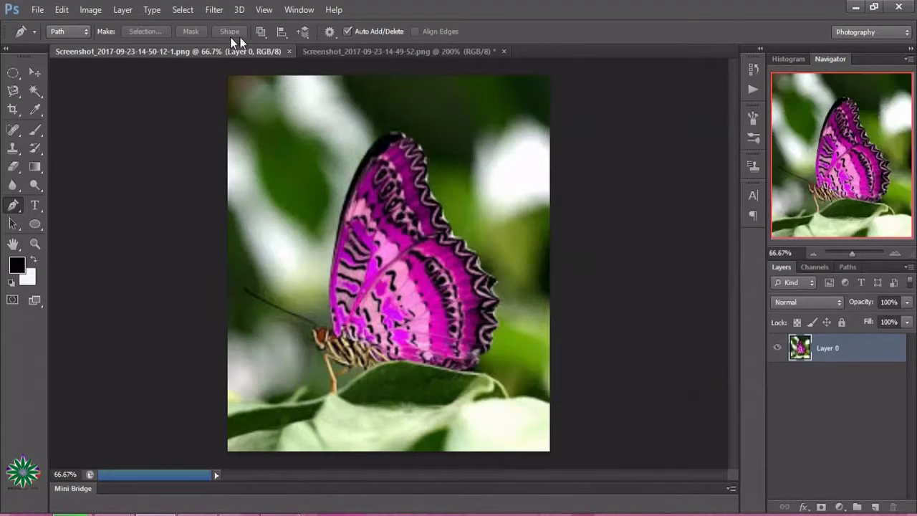
{"action": "left_click", "coordinate": [34, 244]}
{"action": "left_click", "coordinate": [413, 272]}
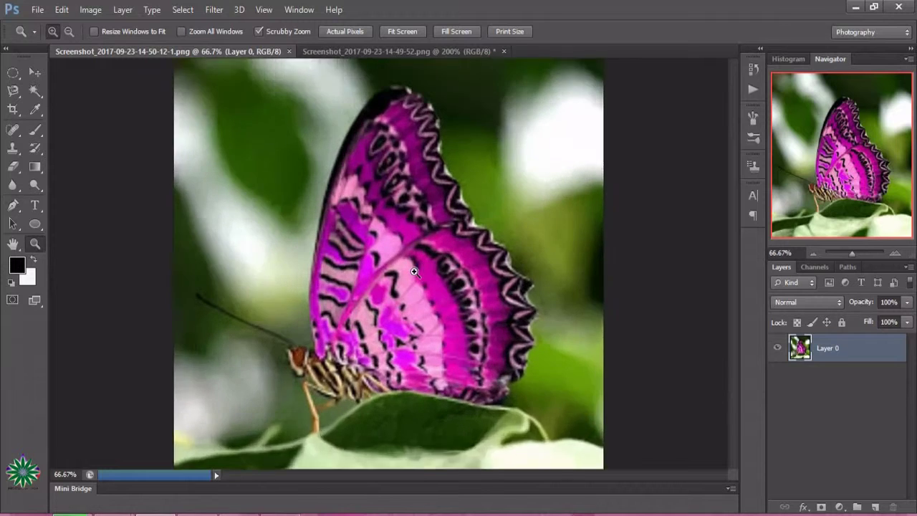
{"action": "left_click", "coordinate": [412, 269]}
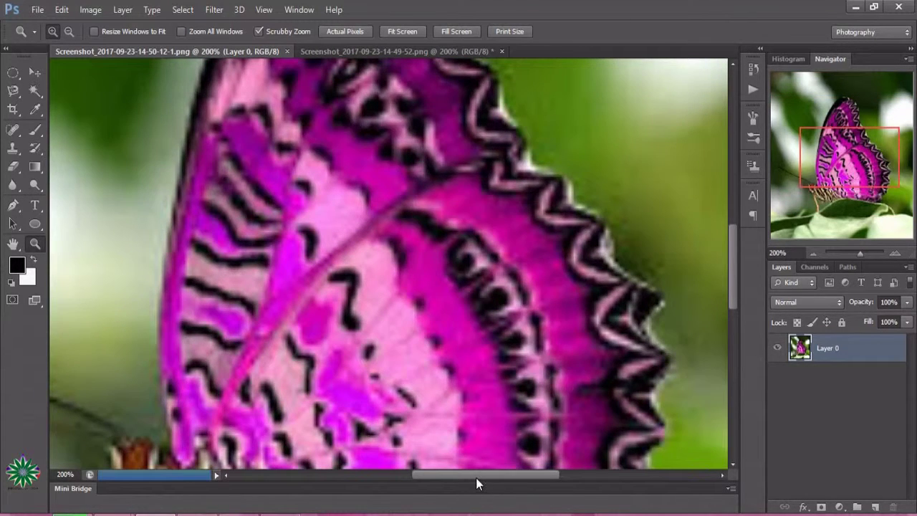
{"action": "left_click_drag", "start_coordinate": [477, 478], "coordinate": [427, 479]}
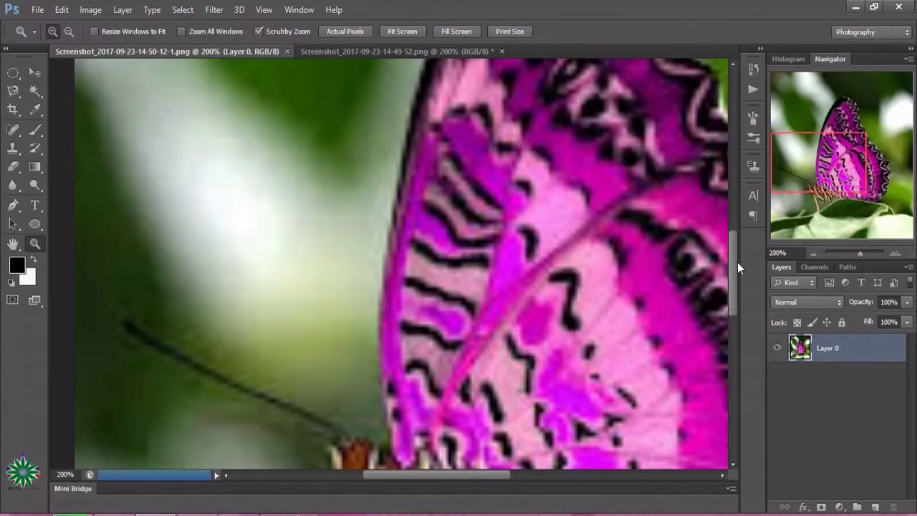
{"action": "left_click_drag", "start_coordinate": [734, 255], "coordinate": [733, 287]}
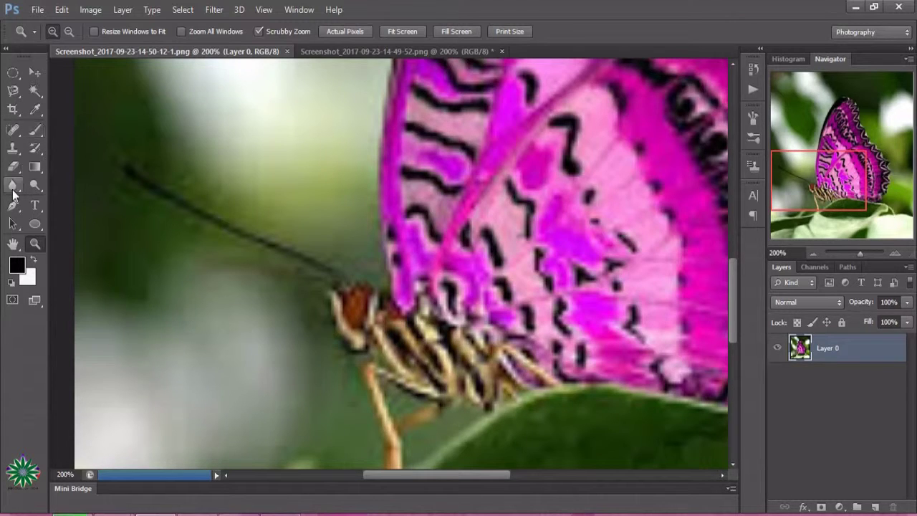
Step: Start a pen path at the pink butterfly's antenna tip, tracing along the antenna
{"action": "left_click", "coordinate": [13, 205]}
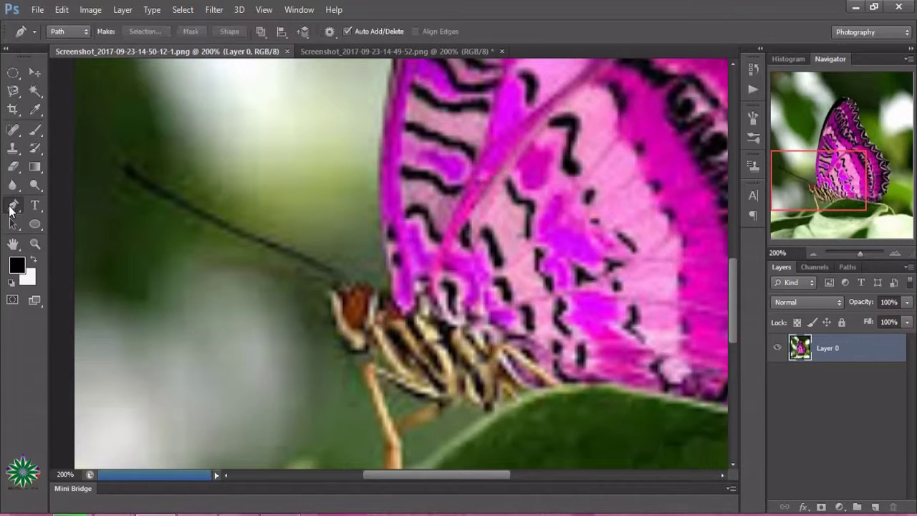
{"action": "left_click", "coordinate": [116, 169]}
{"action": "left_click", "coordinate": [125, 177]}
{"action": "left_click", "coordinate": [139, 185]}
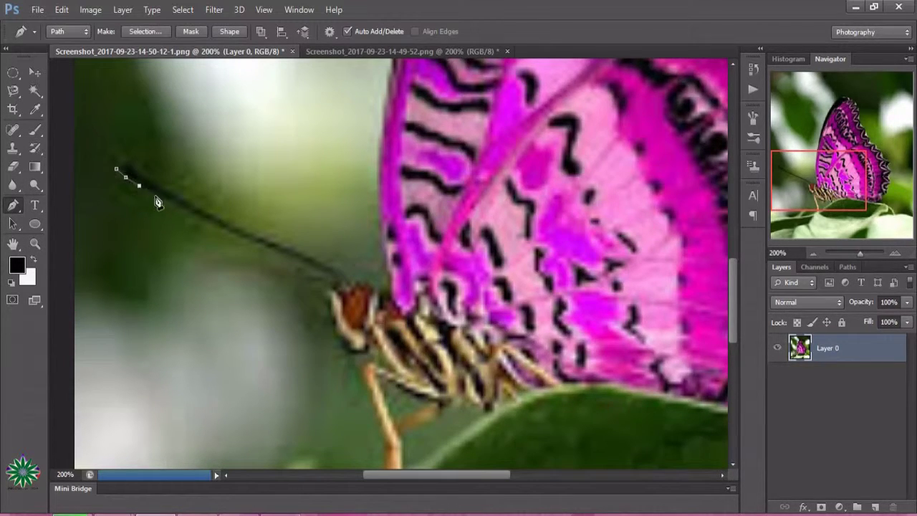
{"action": "left_click", "coordinate": [158, 198]}
{"action": "left_click", "coordinate": [177, 209]}
{"action": "left_click", "coordinate": [196, 218]}
{"action": "left_click", "coordinate": [212, 227]}
Step: Continue the path along the antenna to its base at the head
{"action": "left_click", "coordinate": [231, 235]}
{"action": "left_click", "coordinate": [250, 244]}
{"action": "left_click", "coordinate": [268, 249]}
{"action": "left_click", "coordinate": [283, 254]}
{"action": "left_click", "coordinate": [298, 262]}
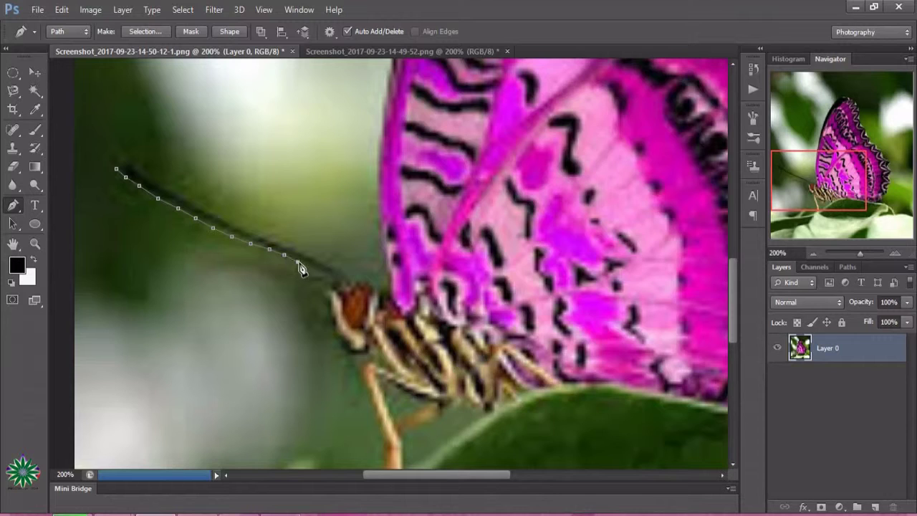
{"action": "left_click", "coordinate": [313, 269]}
{"action": "left_click", "coordinate": [325, 274]}
Step: Trace down the front of the head and around its underside to the leg
{"action": "left_click", "coordinate": [329, 292]}
{"action": "left_click", "coordinate": [329, 304]}
{"action": "left_click", "coordinate": [333, 315]}
{"action": "left_click", "coordinate": [335, 332]}
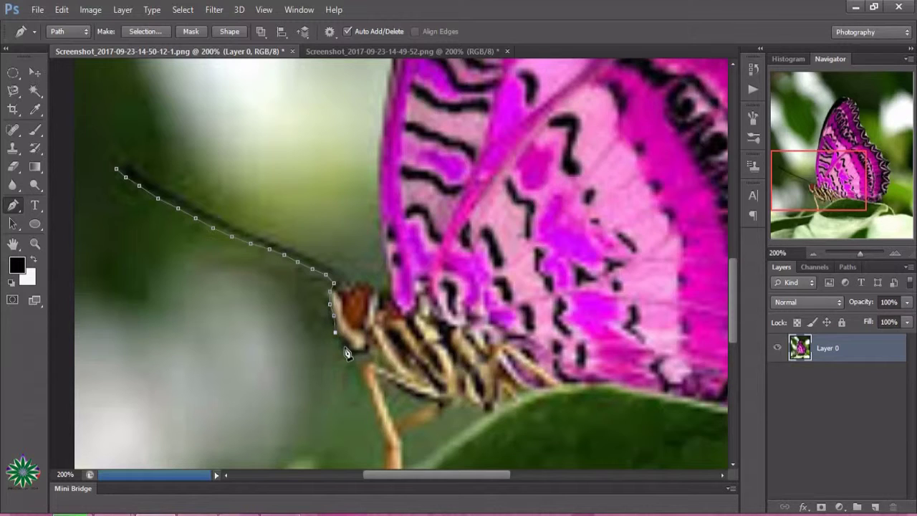
{"action": "left_click", "coordinate": [344, 348]}
{"action": "left_click", "coordinate": [352, 352]}
{"action": "left_click", "coordinate": [364, 352]}
{"action": "left_click", "coordinate": [374, 341]}
Step: Trace the path down the front leg to its bottom
{"action": "left_click", "coordinate": [369, 385]}
{"action": "left_click", "coordinate": [376, 413]}
{"action": "left_click", "coordinate": [381, 433]}
{"action": "left_click", "coordinate": [385, 446]}
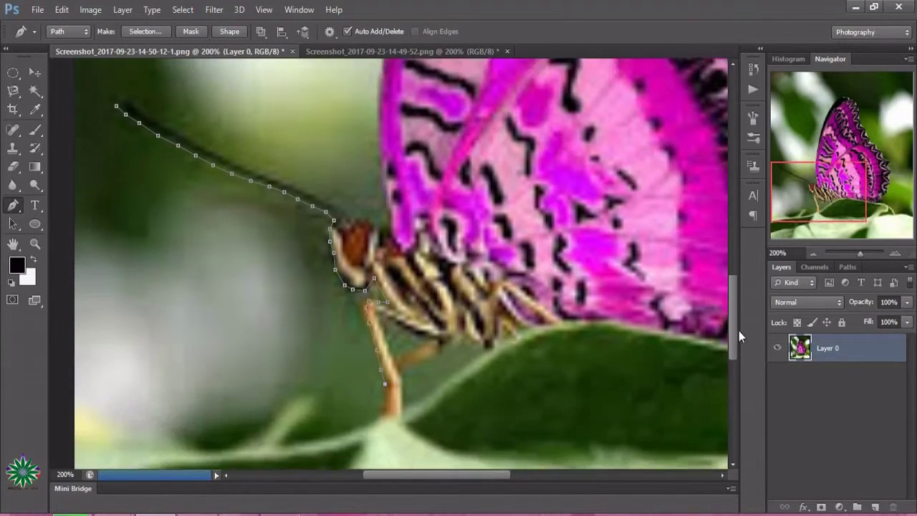
{"action": "left_click_drag", "start_coordinate": [734, 315], "coordinate": [738, 337]}
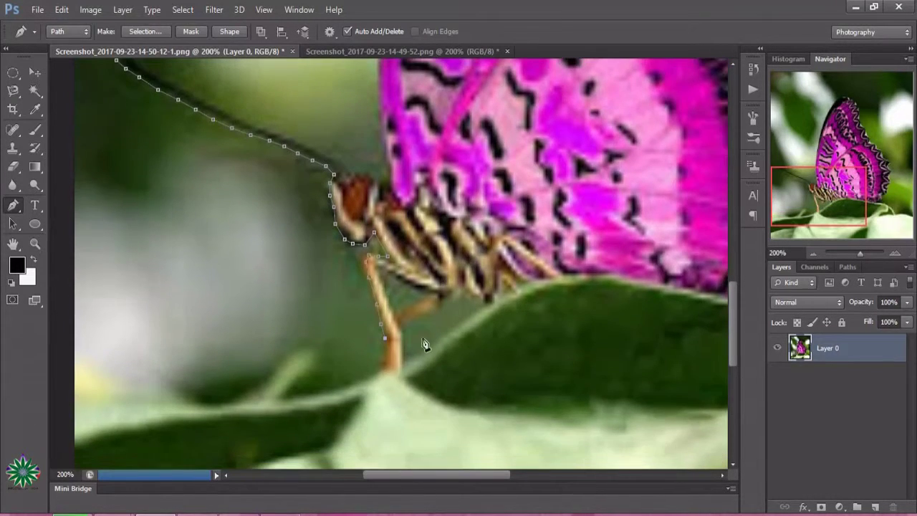
{"action": "left_click", "coordinate": [383, 355]}
{"action": "left_click", "coordinate": [396, 371]}
Step: Bring the path back up toward the body and along the leaf edge under the wing
{"action": "left_click", "coordinate": [417, 317]}
{"action": "left_click", "coordinate": [442, 295]}
{"action": "left_click", "coordinate": [485, 301]}
{"action": "left_click", "coordinate": [557, 277]}
{"action": "left_click", "coordinate": [599, 280]}
{"action": "left_click", "coordinate": [635, 282]}
{"action": "left_click", "coordinate": [668, 289]}
Step: Continue the path along the leaf edge to where the wing meets the leaf
{"action": "left_click_drag", "start_coordinate": [493, 474], "coordinate": [548, 475]}
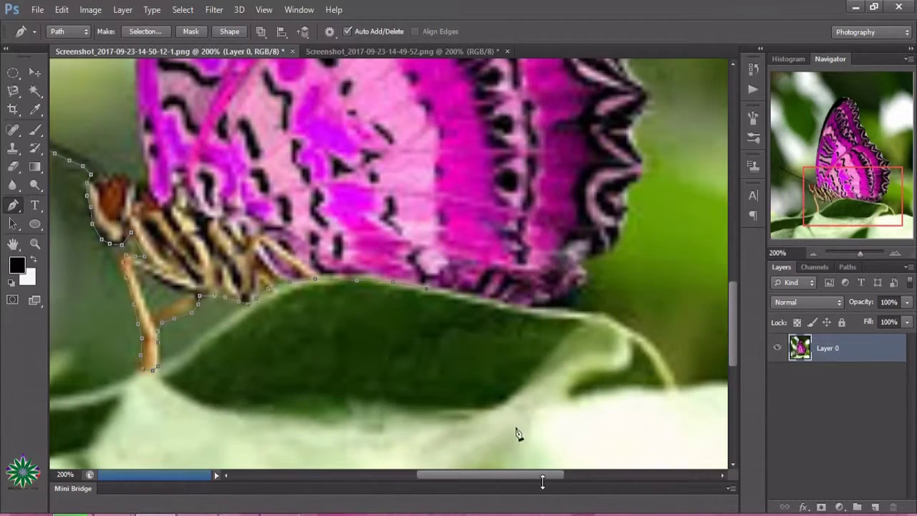
{"action": "left_click", "coordinate": [455, 291]}
{"action": "left_click", "coordinate": [479, 295]}
{"action": "left_click", "coordinate": [505, 300]}
{"action": "left_click", "coordinate": [533, 302]}
{"action": "left_click", "coordinate": [557, 298]}
{"action": "left_click", "coordinate": [573, 291]}
{"action": "left_click", "coordinate": [586, 279]}
Step: Trace up the pink butterfly's lower outer wing edge
{"action": "left_click", "coordinate": [585, 257]}
{"action": "left_click", "coordinate": [606, 252]}
{"action": "left_click", "coordinate": [613, 242]}
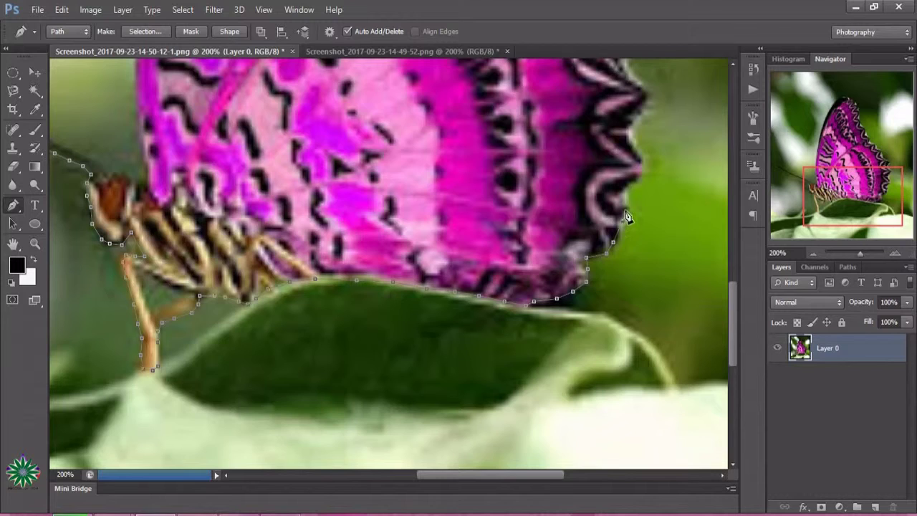
{"action": "left_click", "coordinate": [624, 211]}
{"action": "left_click", "coordinate": [636, 148]}
{"action": "left_click_drag", "start_coordinate": [731, 315], "coordinate": [732, 252]}
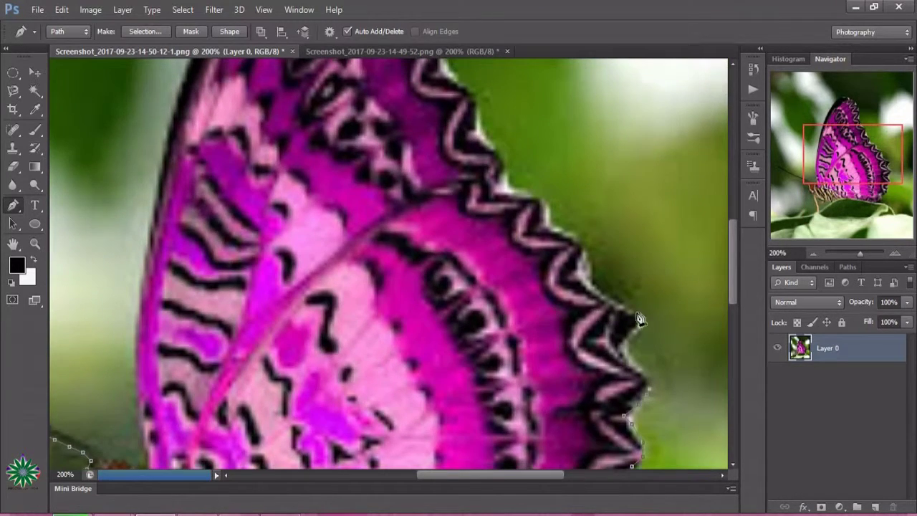
Step: Follow the scalloped upper wing edge up toward the wingtip
{"action": "left_click", "coordinate": [636, 314]}
{"action": "left_click", "coordinate": [648, 378]}
{"action": "left_click", "coordinate": [621, 352]}
{"action": "left_click", "coordinate": [635, 316]}
{"action": "left_click", "coordinate": [615, 307]}
{"action": "left_click", "coordinate": [594, 286]}
{"action": "left_click", "coordinate": [586, 264]}
{"action": "left_click", "coordinate": [582, 246]}
{"action": "left_click", "coordinate": [568, 239]}
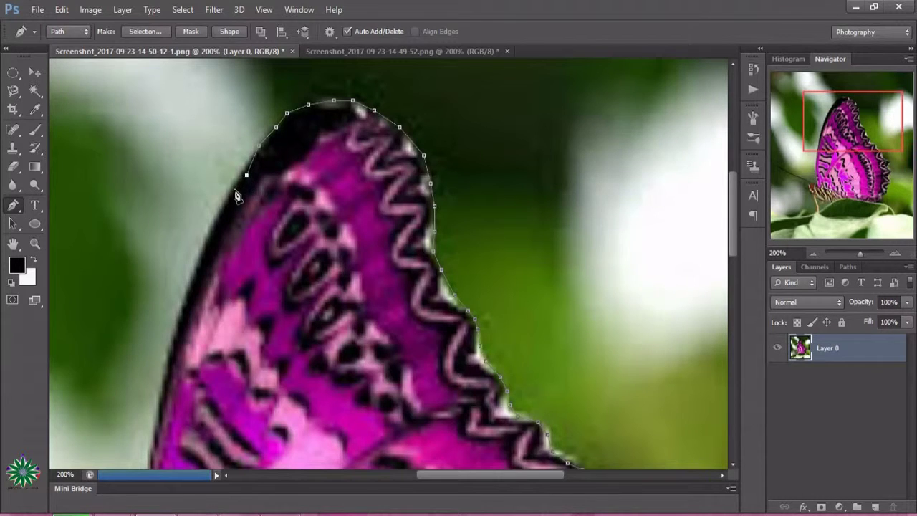
Step: Trace the pink butterfly's path around the wing tip and down its left wing edge
{"action": "left_click", "coordinate": [234, 191]}
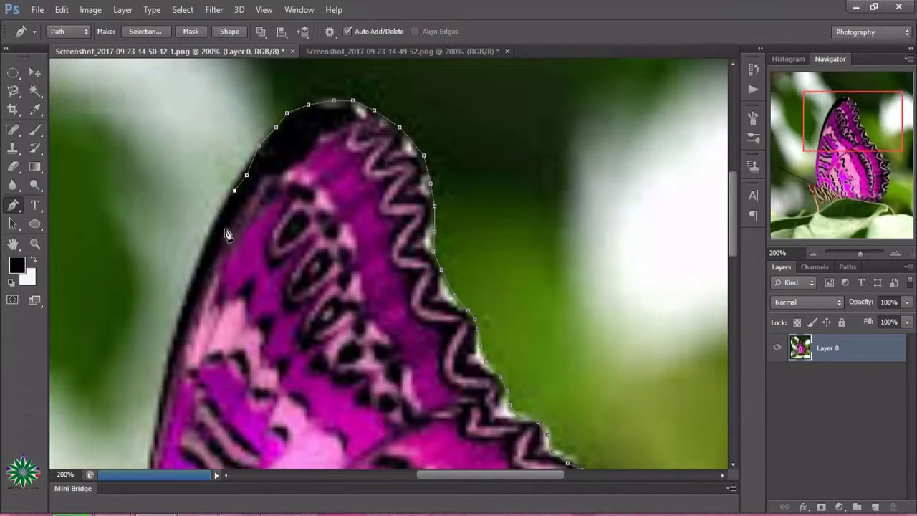
{"action": "left_click", "coordinate": [194, 273]}
{"action": "left_click_drag", "start_coordinate": [732, 236], "coordinate": [733, 271]}
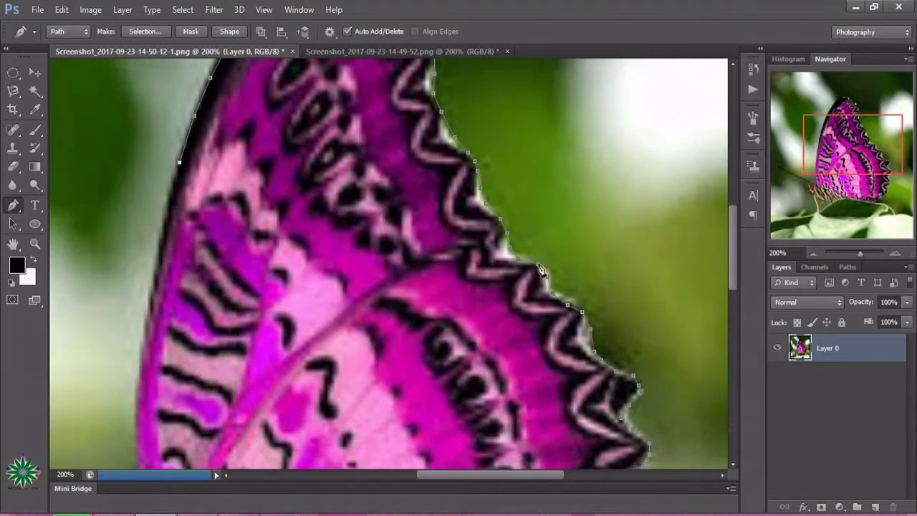
{"action": "left_click", "coordinate": [167, 204]}
{"action": "left_click", "coordinate": [159, 242]}
{"action": "left_click", "coordinate": [154, 278]}
{"action": "left_click", "coordinate": [147, 305]}
{"action": "left_click", "coordinate": [142, 343]}
{"action": "left_click", "coordinate": [139, 390]}
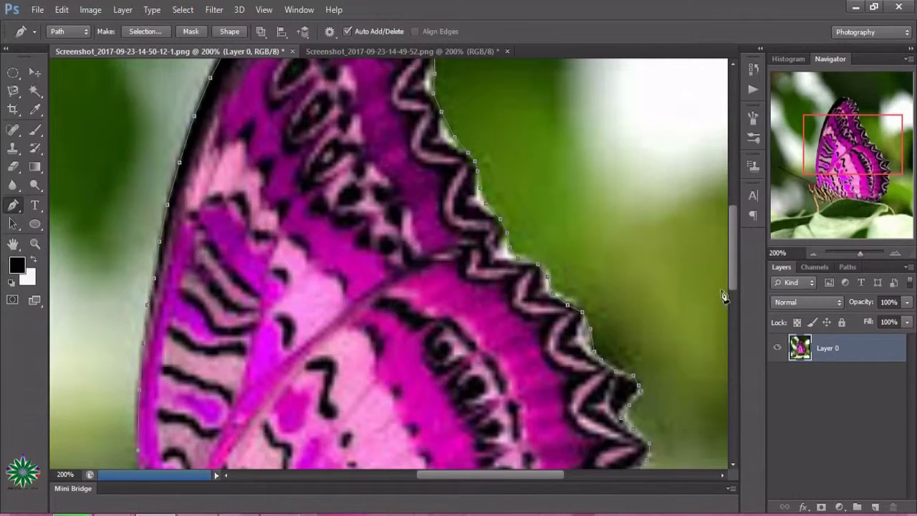
{"action": "left_click_drag", "start_coordinate": [732, 252], "coordinate": [733, 295]}
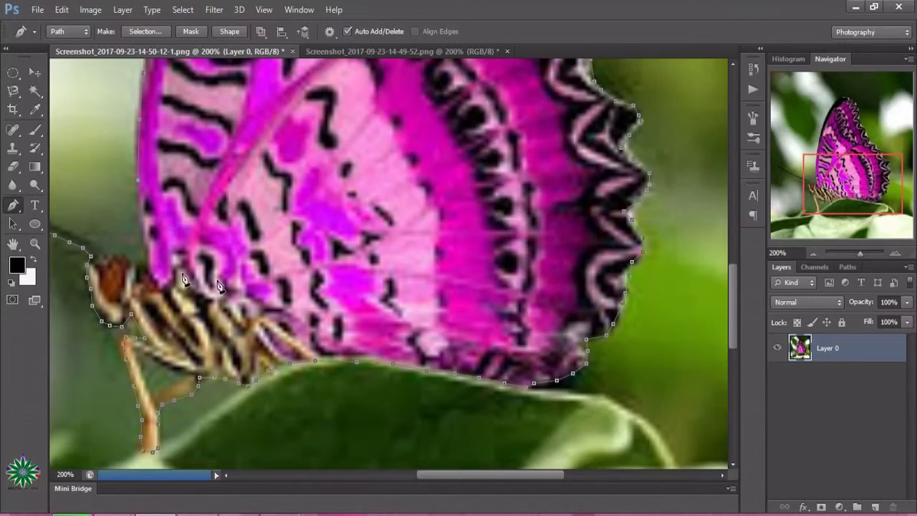
Step: Continue the path around the head, antenna and leg, closing it at the start point
{"action": "left_click", "coordinate": [143, 264]}
{"action": "left_click", "coordinate": [91, 251]}
{"action": "left_click", "coordinate": [72, 236]}
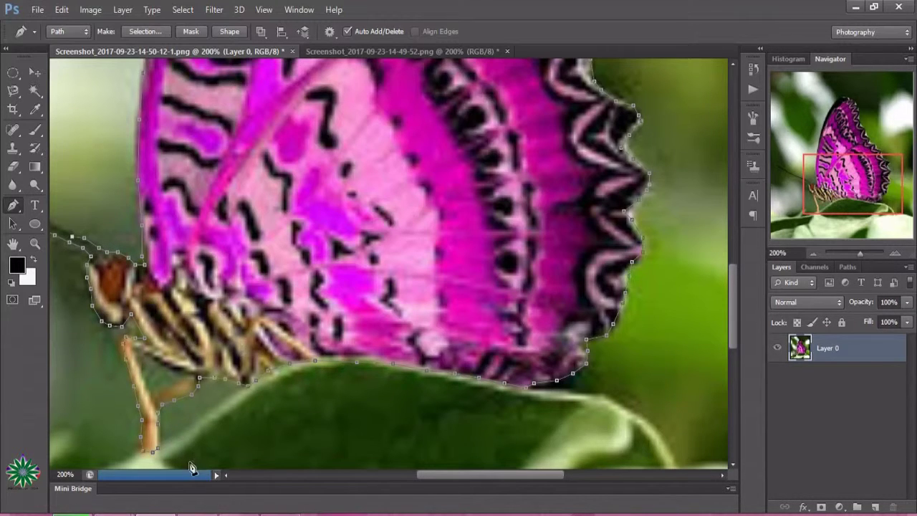
{"action": "left_click_drag", "start_coordinate": [452, 478], "coordinate": [382, 478]}
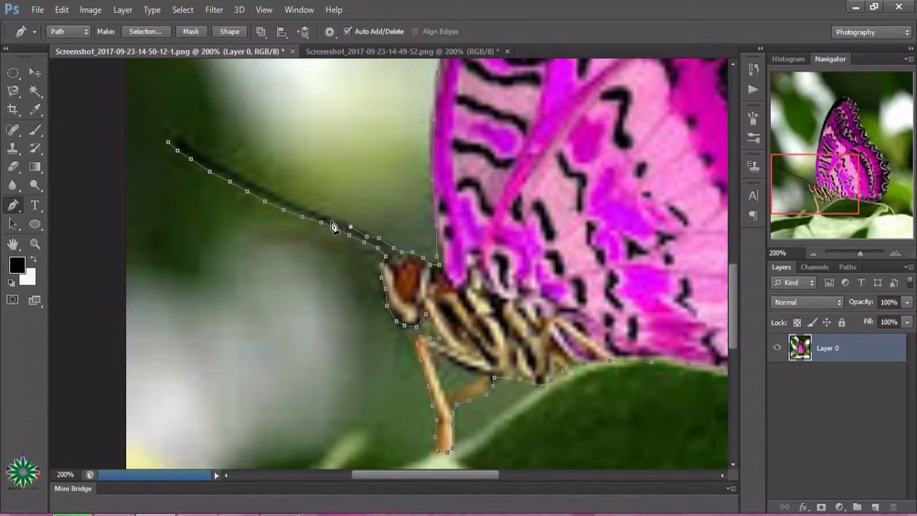
{"action": "left_click", "coordinate": [281, 197]}
{"action": "left_click", "coordinate": [257, 184]}
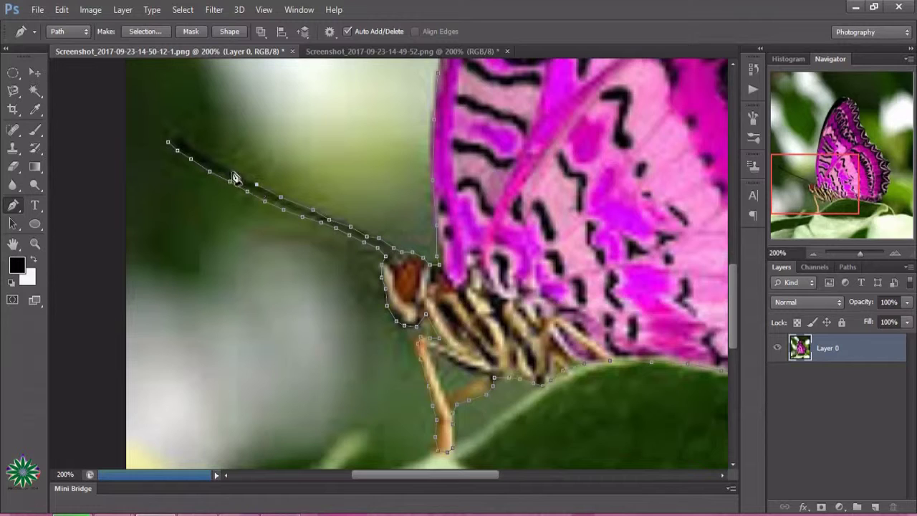
{"action": "left_click", "coordinate": [232, 172]}
{"action": "left_click", "coordinate": [211, 158]}
{"action": "left_click", "coordinate": [187, 146]}
{"action": "left_click", "coordinate": [175, 136]}
{"action": "left_click", "coordinate": [172, 146]}
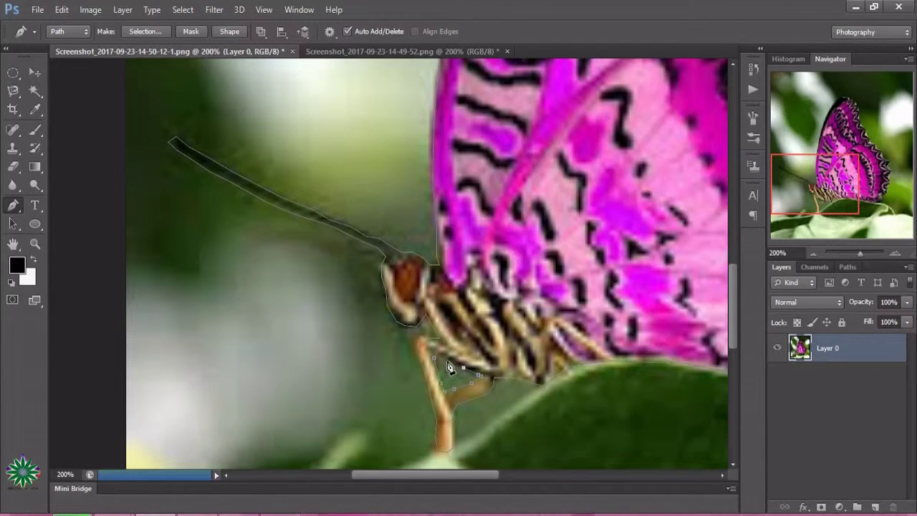
{"action": "left_click", "coordinate": [435, 362]}
Step: Load the closed butterfly path as a selection and zoom out to 100%
{"action": "key", "text": "ctrl+Return"}
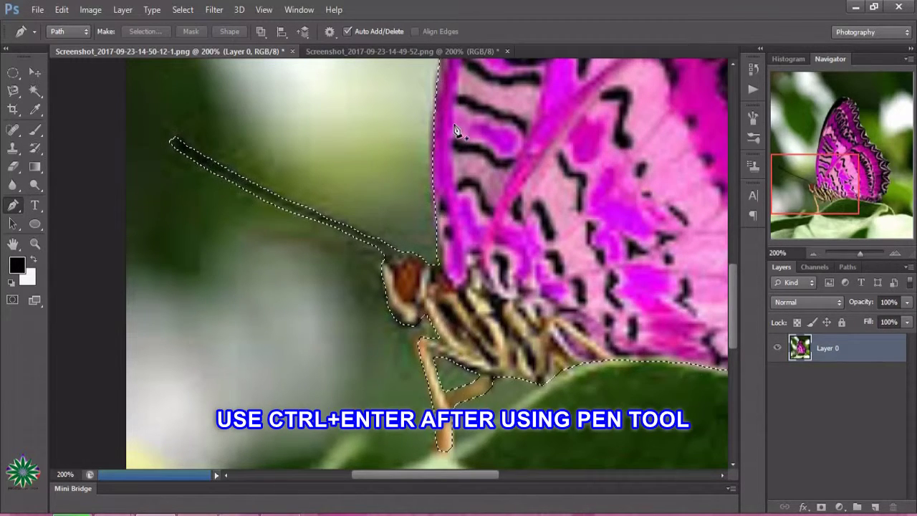
{"action": "left_click", "coordinate": [35, 243]}
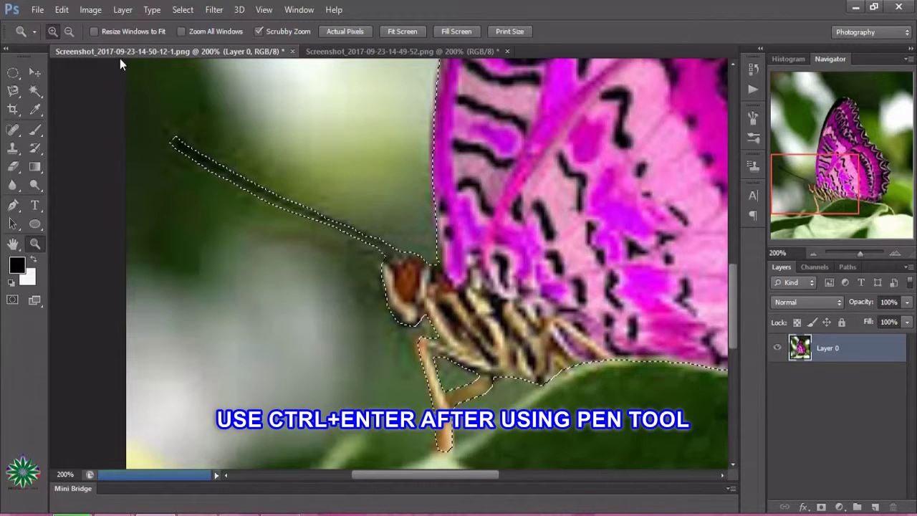
{"action": "left_click", "coordinate": [68, 30]}
{"action": "key", "text": "ctrl+d"}
{"action": "left_click", "coordinate": [390, 191]}
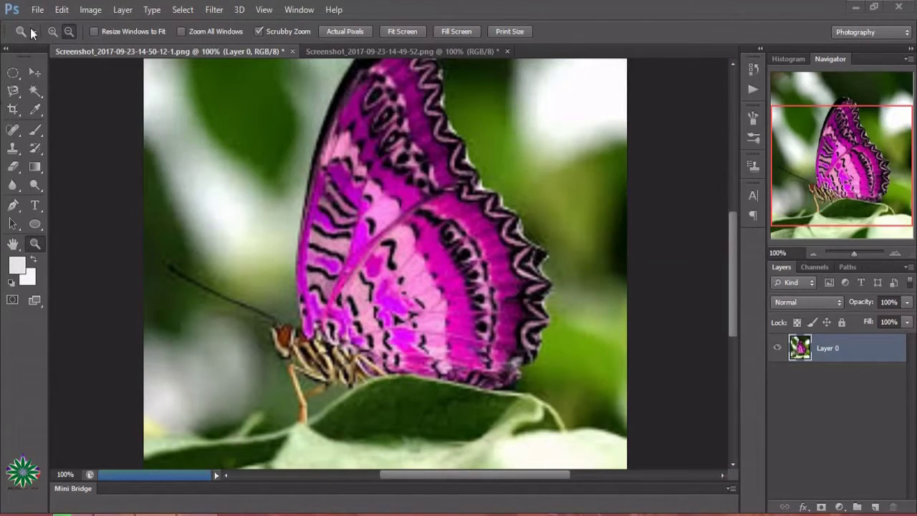
Step: Open portrait-2164022_960_720.jpg from the SUINNY CC folder
{"action": "left_click", "coordinate": [34, 10]}
{"action": "left_click", "coordinate": [45, 42]}
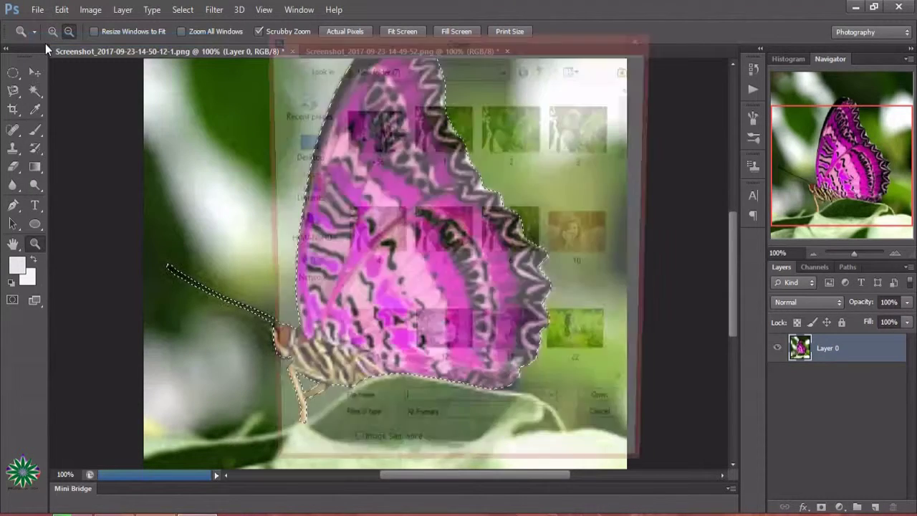
{"action": "left_click", "coordinate": [631, 391]}
{"action": "left_click", "coordinate": [630, 392]}
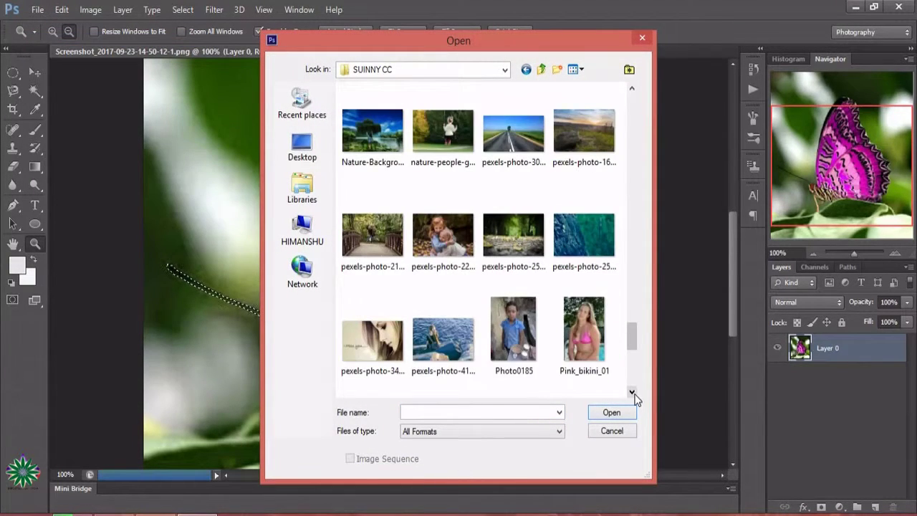
{"action": "left_click", "coordinate": [631, 392]}
{"action": "left_click", "coordinate": [631, 392]}
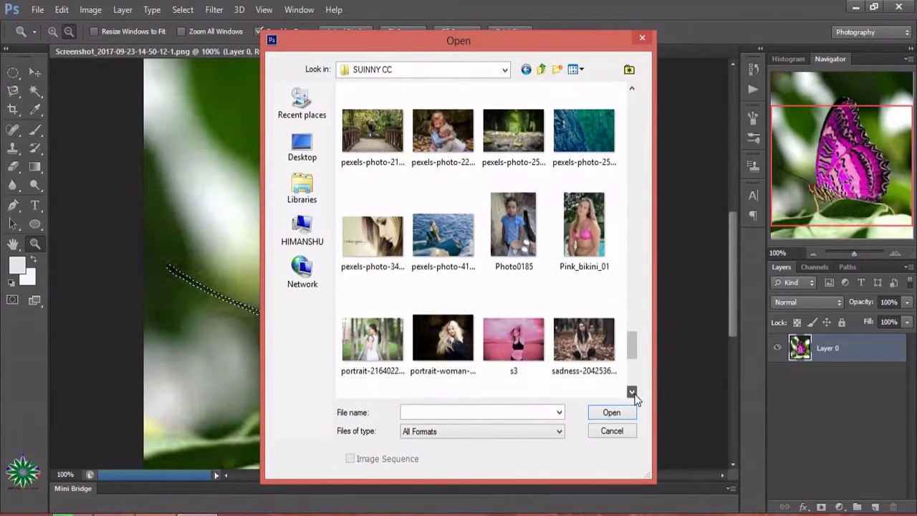
{"action": "left_click", "coordinate": [365, 353]}
{"action": "double_click", "coordinate": [364, 353]}
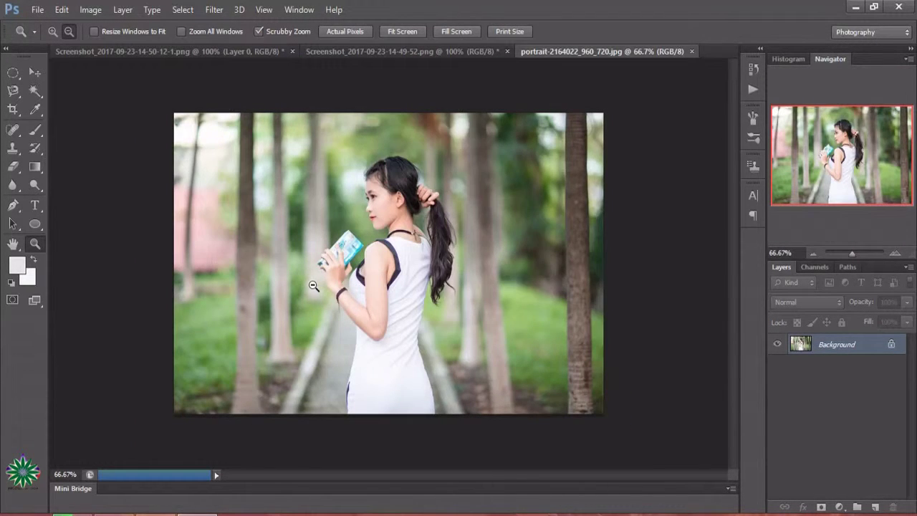
Step: Zoom the portrait view to 100%
{"action": "left_click", "coordinate": [53, 32]}
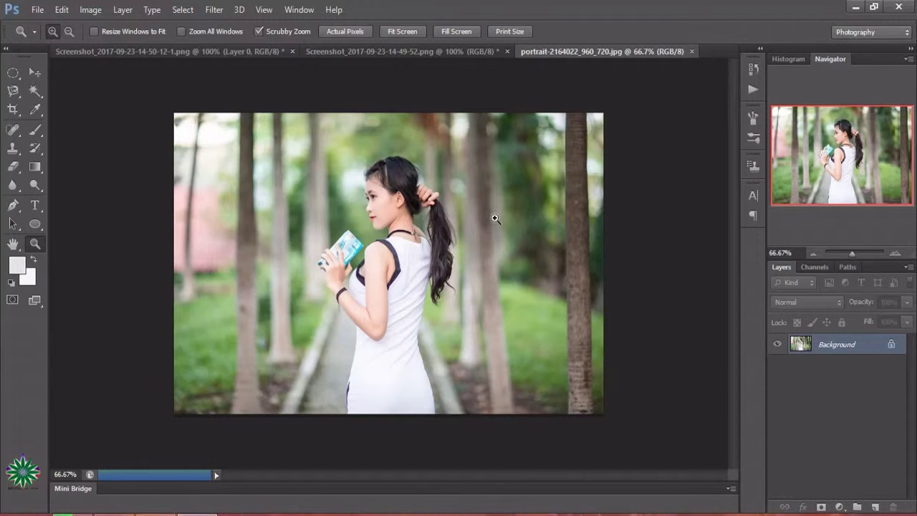
{"action": "left_click", "coordinate": [496, 219]}
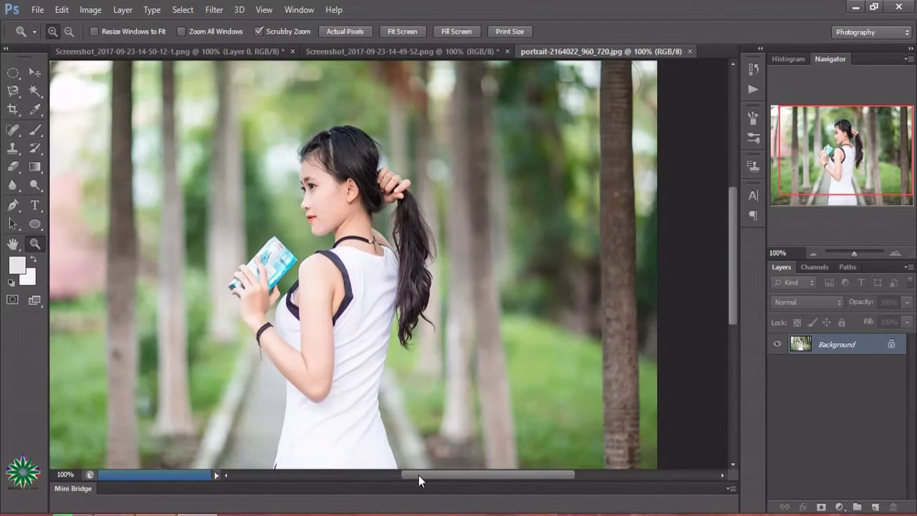
{"action": "mouse_move", "coordinate": [418, 475]}
{"action": "left_mouse_down"}
{"action": "mouse_move", "coordinate": [379, 478]}
{"action": "mouse_move", "coordinate": [412, 493]}
{"action": "left_mouse_up"}
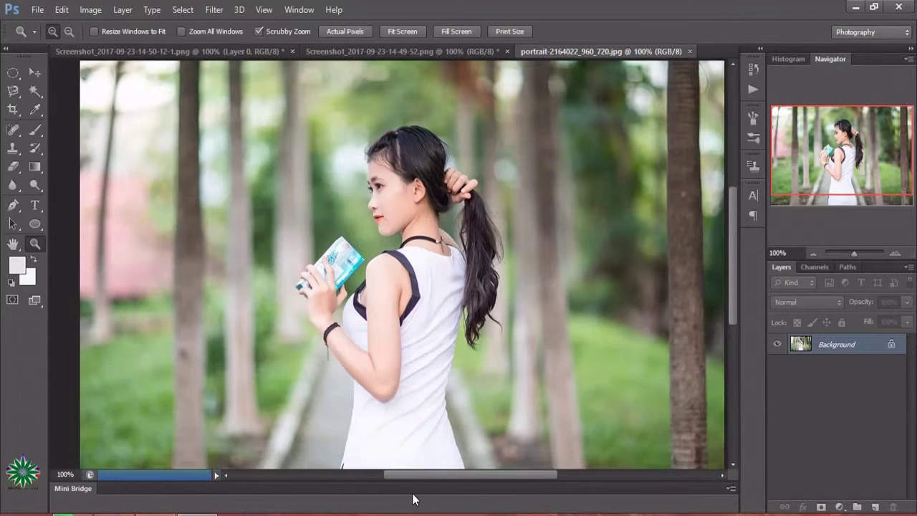
Step: Drag the selected orange butterfly onto the portrait as Layer 1 and shrink it
{"action": "left_click", "coordinate": [353, 55]}
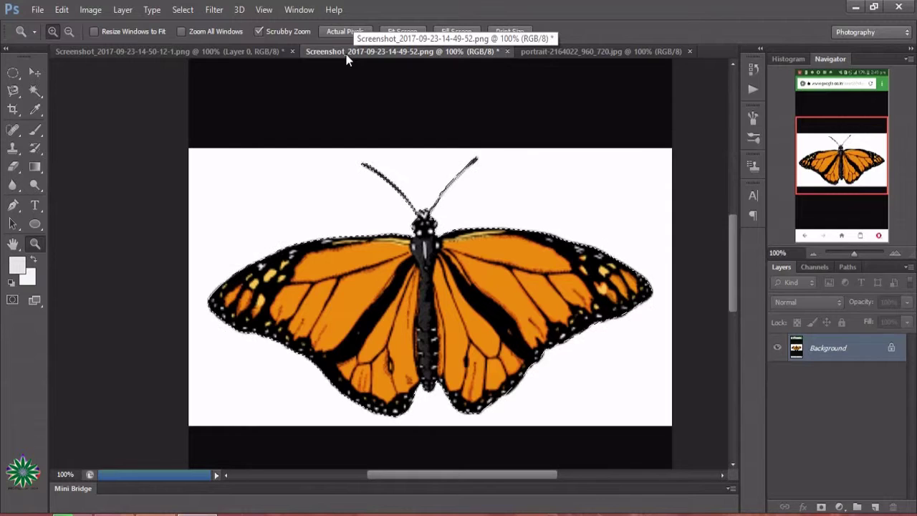
{"action": "left_click", "coordinate": [33, 72]}
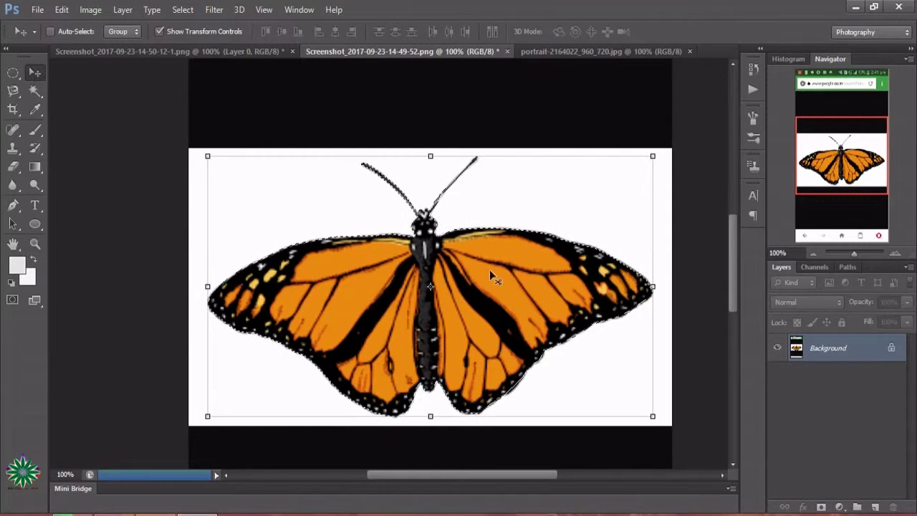
{"action": "left_click_drag", "start_coordinate": [489, 269], "coordinate": [549, 45]}
{"action": "left_click", "coordinate": [550, 52]}
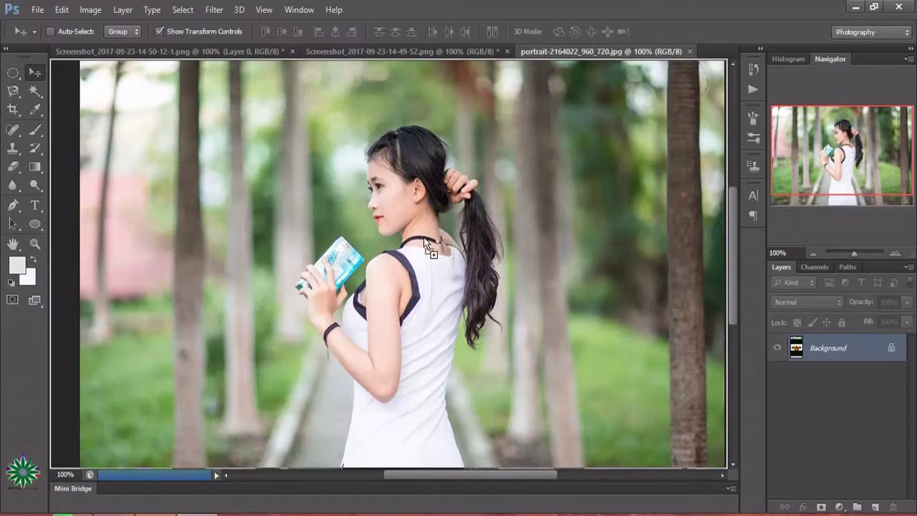
{"action": "left_click_drag", "start_coordinate": [427, 246], "coordinate": [425, 269]}
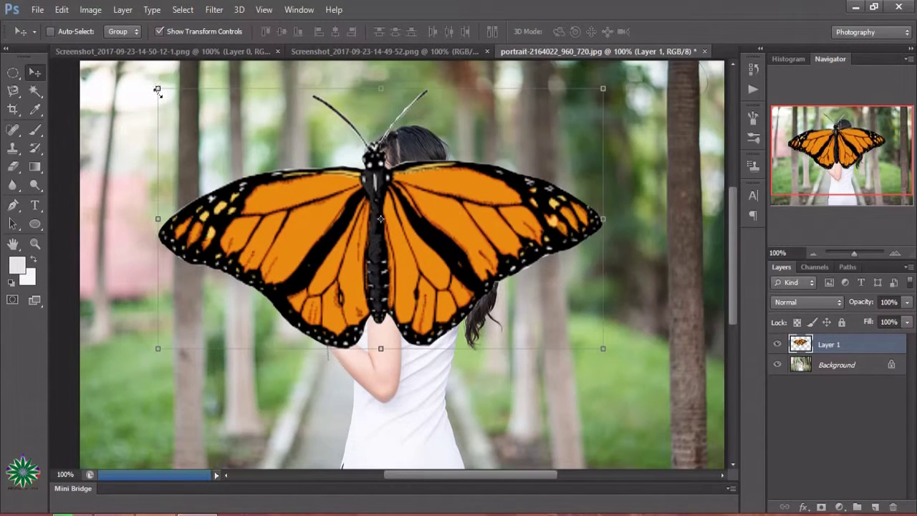
{"action": "mouse_move", "coordinate": [158, 91]}
{"action": "left_mouse_down"}
{"action": "mouse_move", "coordinate": [404, 289]}
{"action": "mouse_move", "coordinate": [451, 229]}
{"action": "mouse_move", "coordinate": [530, 264]}
{"action": "mouse_move", "coordinate": [547, 314]}
{"action": "mouse_move", "coordinate": [517, 342]}
{"action": "left_mouse_up"}
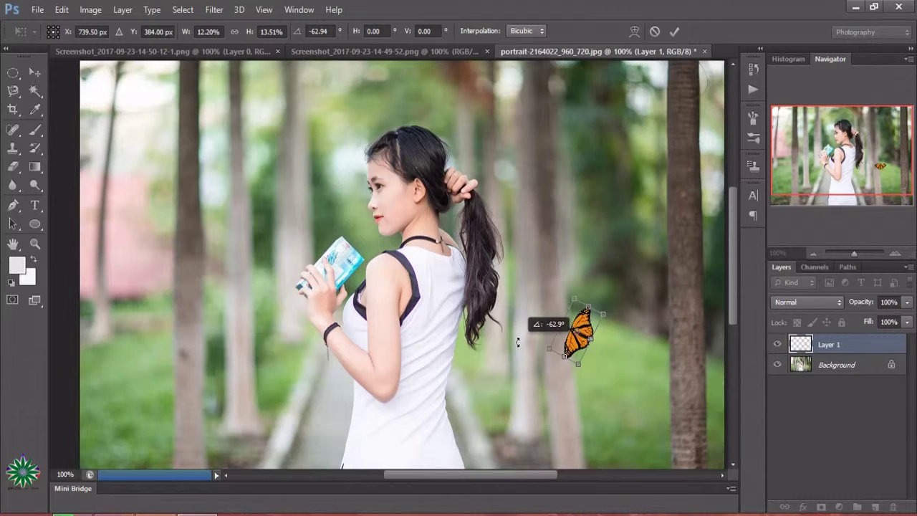
Step: Tilt the orange butterfly to about -74° near the left tree and commit the transform
{"action": "left_click_drag", "start_coordinate": [518, 341], "coordinate": [518, 343]}
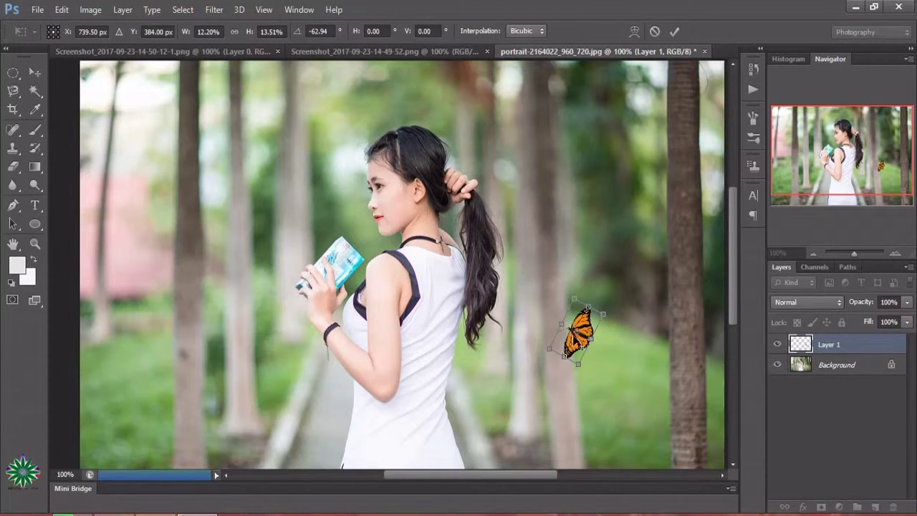
{"action": "left_click_drag", "start_coordinate": [575, 333], "coordinate": [194, 278]}
{"action": "left_click_drag", "start_coordinate": [576, 331], "coordinate": [138, 265]}
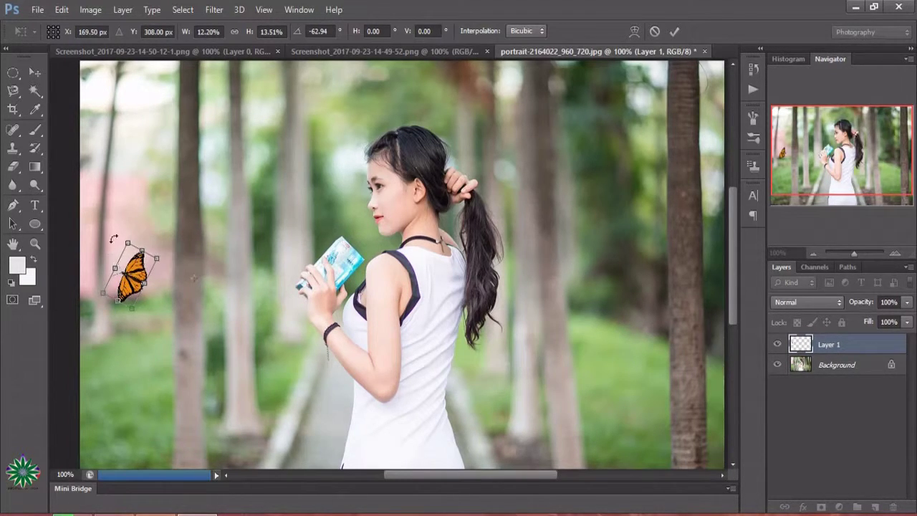
{"action": "left_click_drag", "start_coordinate": [102, 292], "coordinate": [108, 198]}
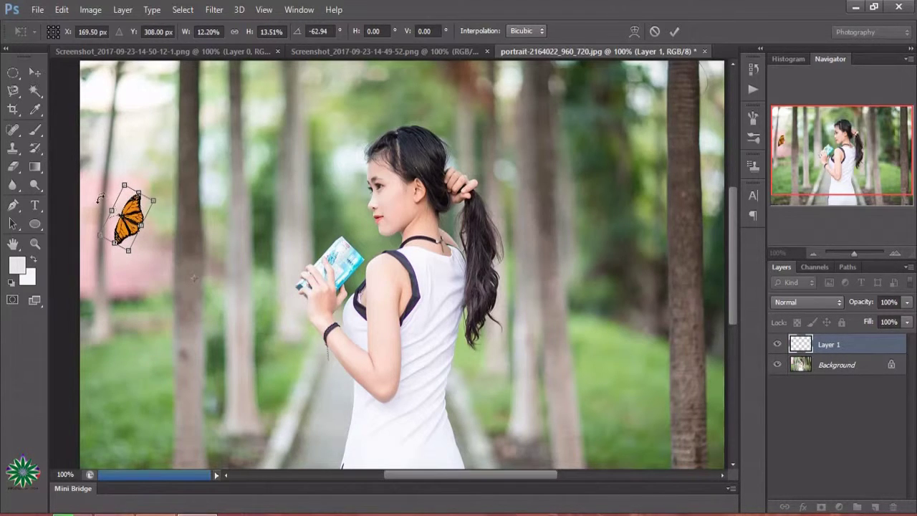
{"action": "left_click_drag", "start_coordinate": [101, 199], "coordinate": [97, 208]}
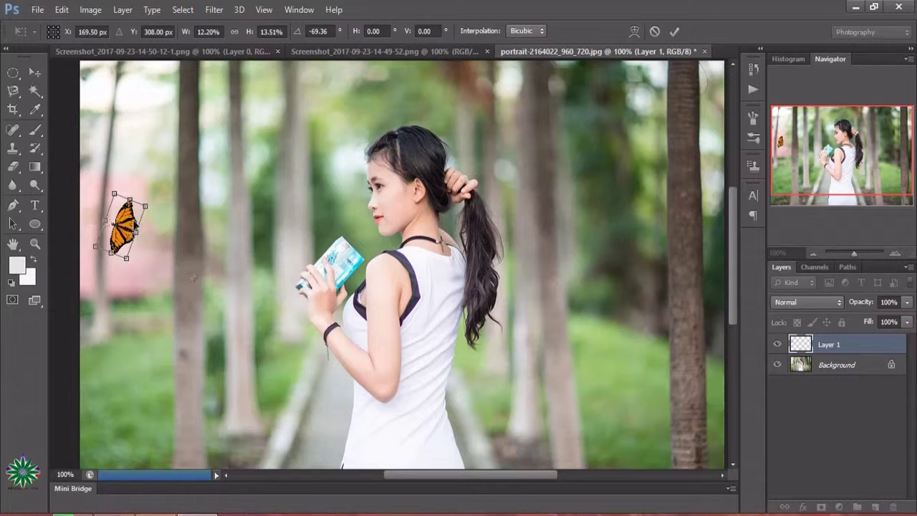
{"action": "left_click_drag", "start_coordinate": [128, 224], "coordinate": [126, 217]}
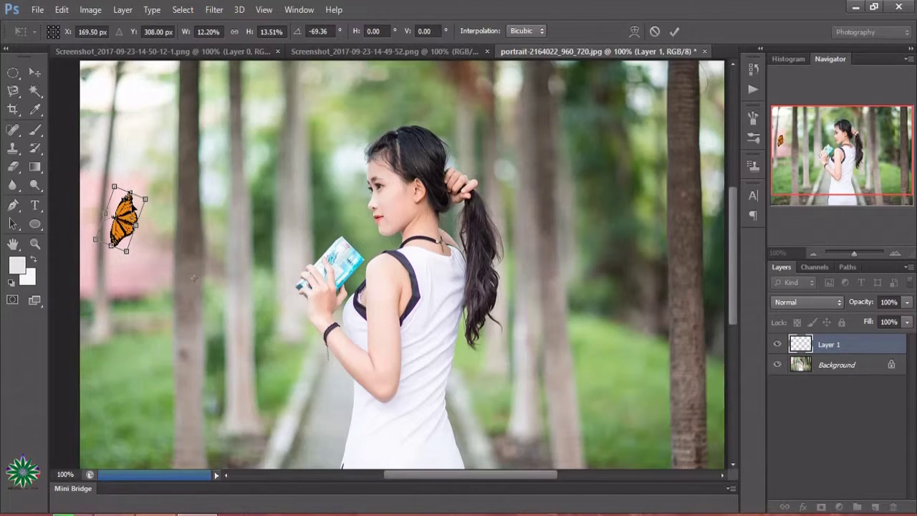
{"action": "mouse_move", "coordinate": [89, 207]}
{"action": "left_mouse_down"}
{"action": "mouse_move", "coordinate": [85, 214]}
{"action": "mouse_move", "coordinate": [106, 227]}
{"action": "left_mouse_up"}
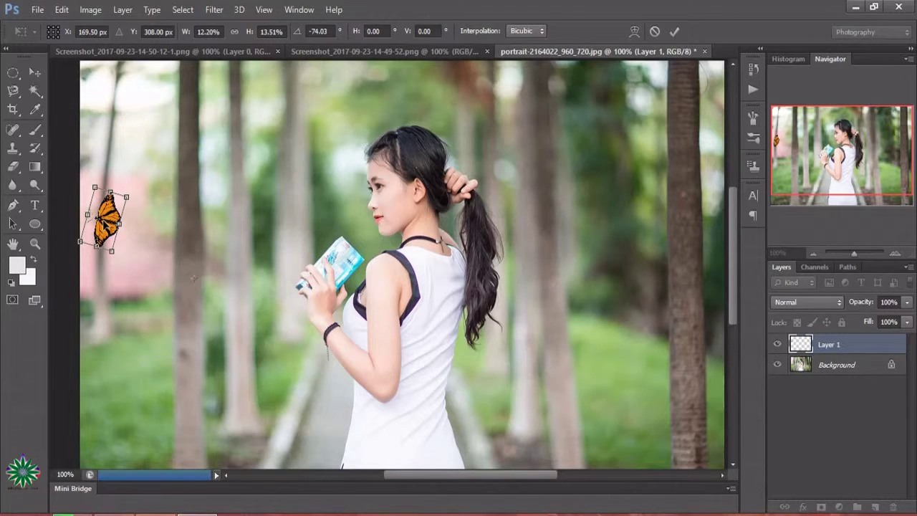
{"action": "left_click_drag", "start_coordinate": [106, 221], "coordinate": [106, 237]}
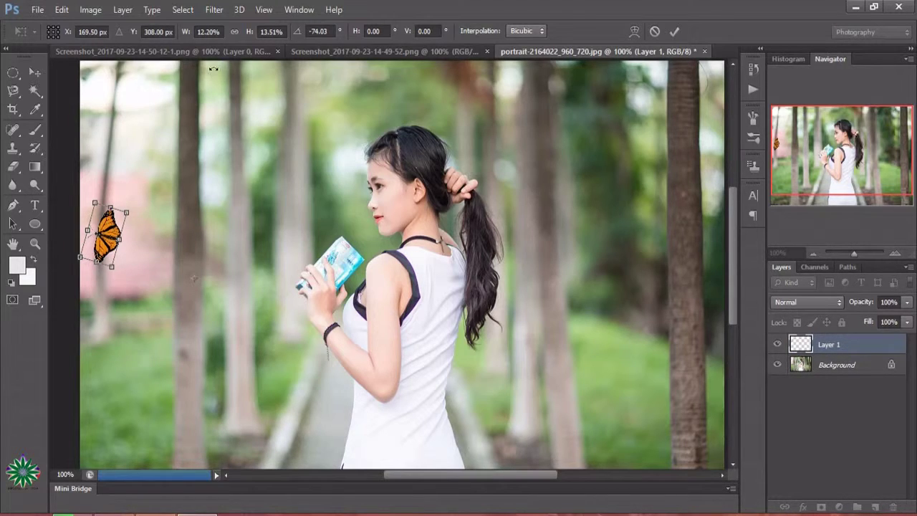
{"action": "left_click", "coordinate": [673, 31]}
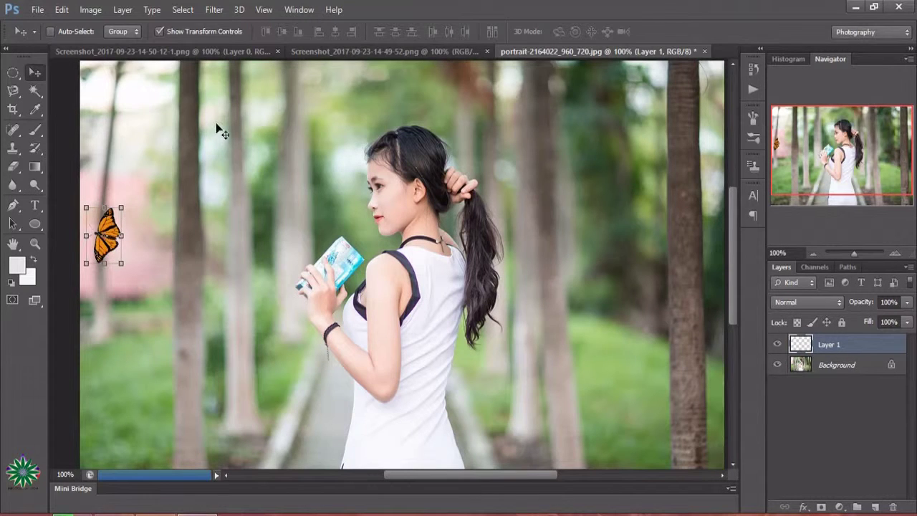
{"action": "left_click", "coordinate": [98, 12]}
{"action": "mouse_move", "coordinate": [110, 45]}
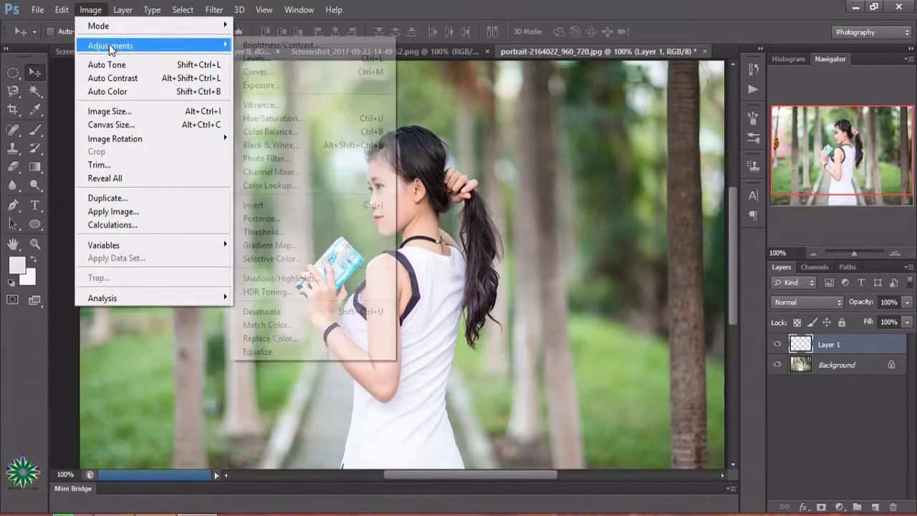
Step: Apply Hue/Saturation with Master Hue +180, Saturation +40, Lightness +5 to turn the monarch blue
{"action": "left_click", "coordinate": [324, 118]}
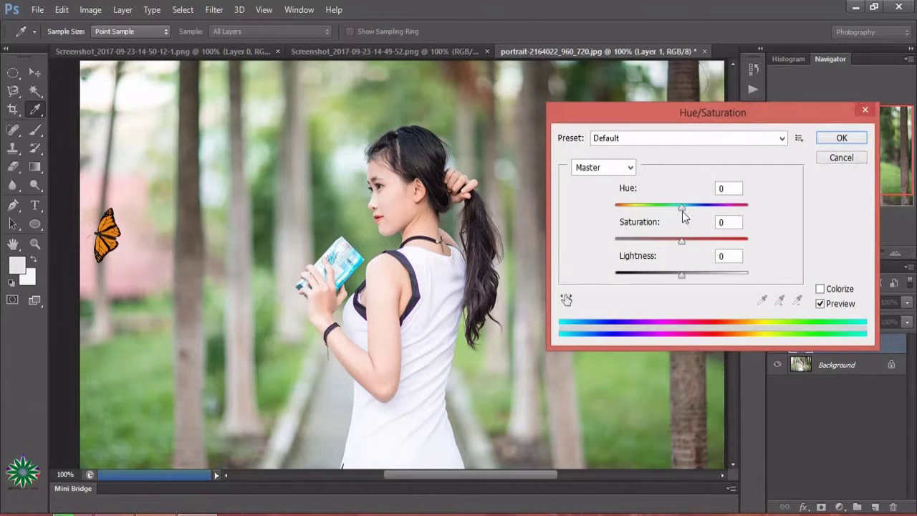
{"action": "left_click_drag", "start_coordinate": [682, 207], "coordinate": [749, 213]}
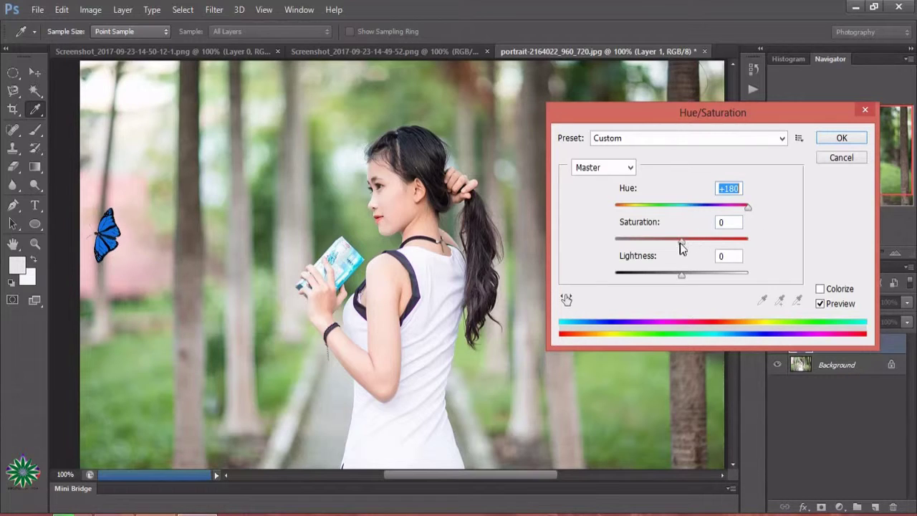
{"action": "mouse_move", "coordinate": [681, 240]}
{"action": "left_mouse_down"}
{"action": "mouse_move", "coordinate": [739, 241]}
{"action": "mouse_move", "coordinate": [707, 240]}
{"action": "left_mouse_up"}
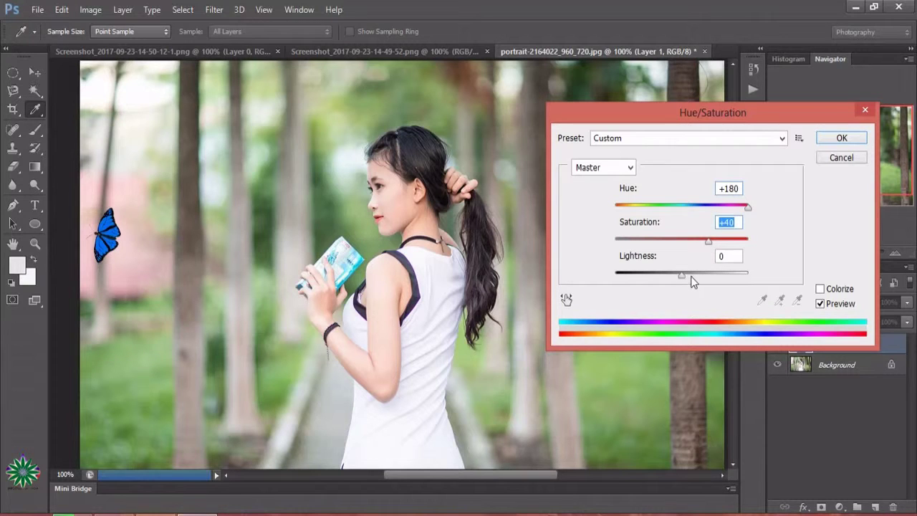
{"action": "mouse_move", "coordinate": [691, 277]}
{"action": "left_mouse_down"}
{"action": "mouse_move", "coordinate": [723, 275]}
{"action": "mouse_move", "coordinate": [672, 275]}
{"action": "mouse_move", "coordinate": [685, 280]}
{"action": "left_mouse_up"}
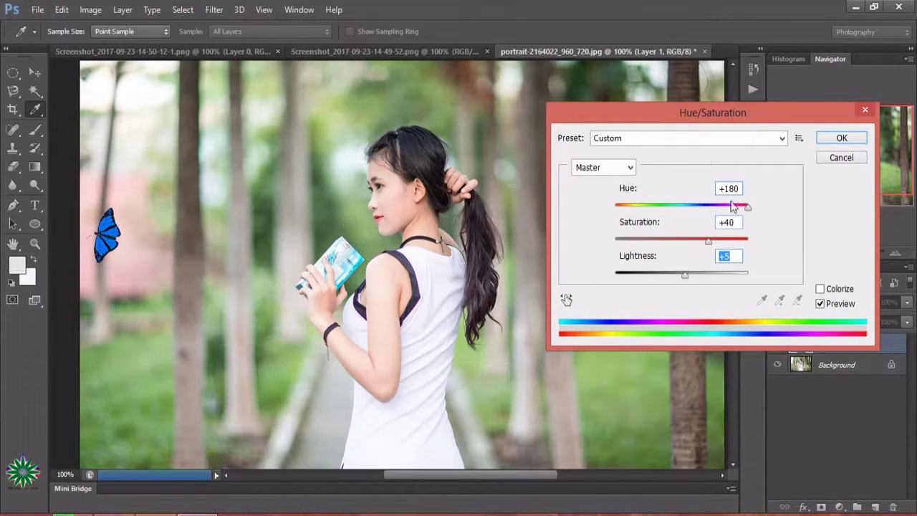
{"action": "left_click", "coordinate": [620, 170]}
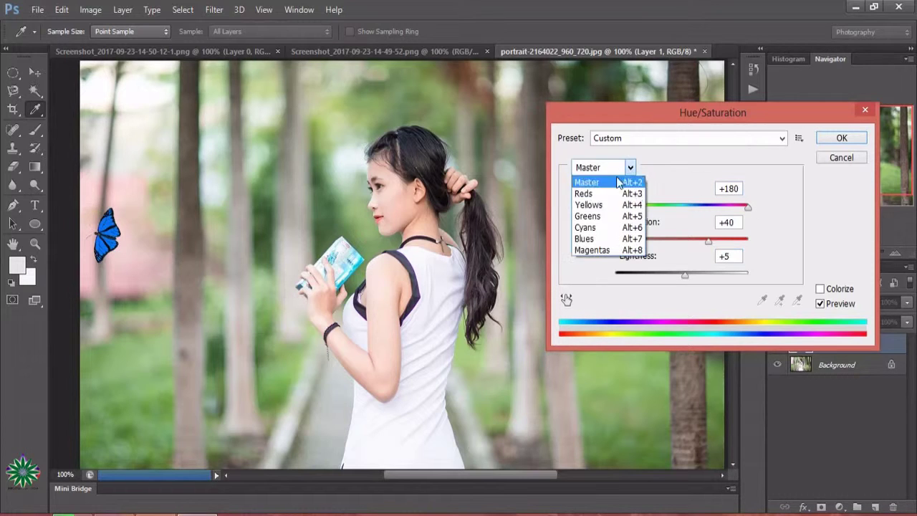
{"action": "left_click", "coordinate": [610, 217]}
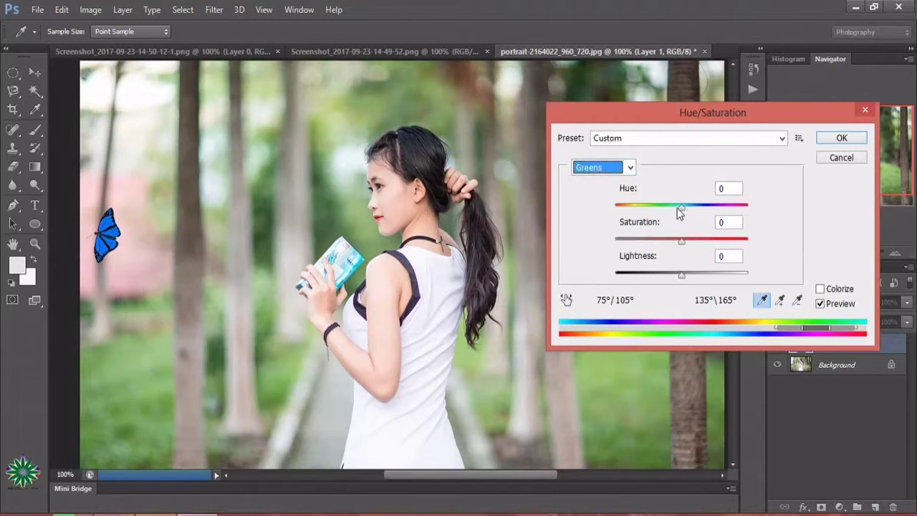
{"action": "left_click_drag", "start_coordinate": [682, 207], "coordinate": [733, 207]}
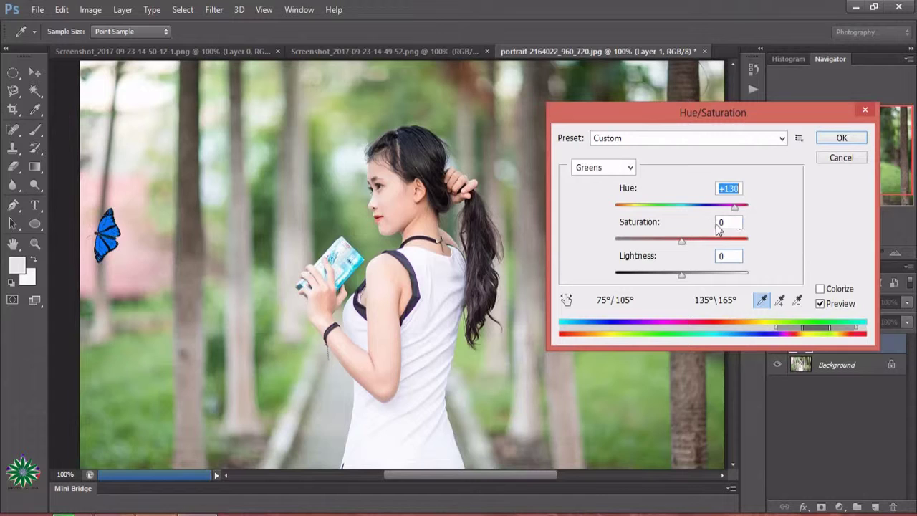
{"action": "left_click_drag", "start_coordinate": [685, 240], "coordinate": [709, 244]}
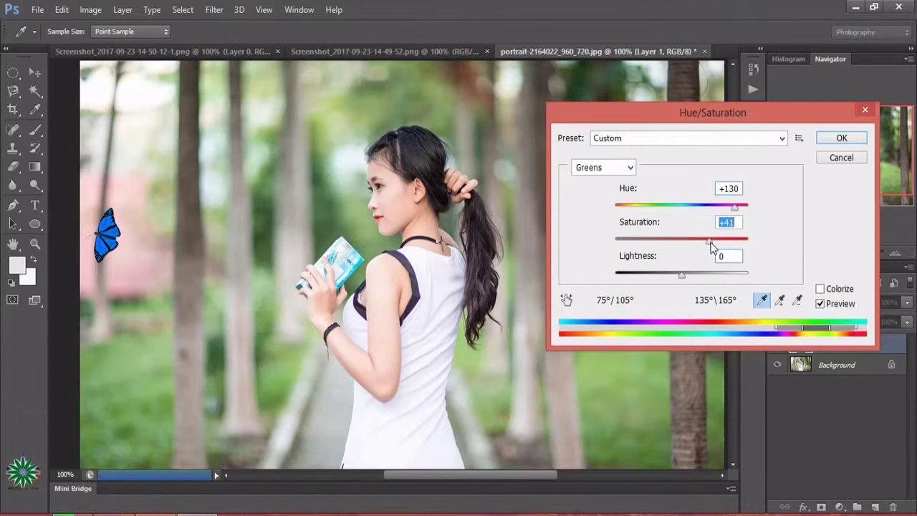
{"action": "mouse_move", "coordinate": [701, 281]}
{"action": "left_mouse_down"}
{"action": "mouse_move", "coordinate": [714, 281]}
{"action": "mouse_move", "coordinate": [705, 284]}
{"action": "left_mouse_up"}
{"action": "left_click", "coordinate": [819, 289]}
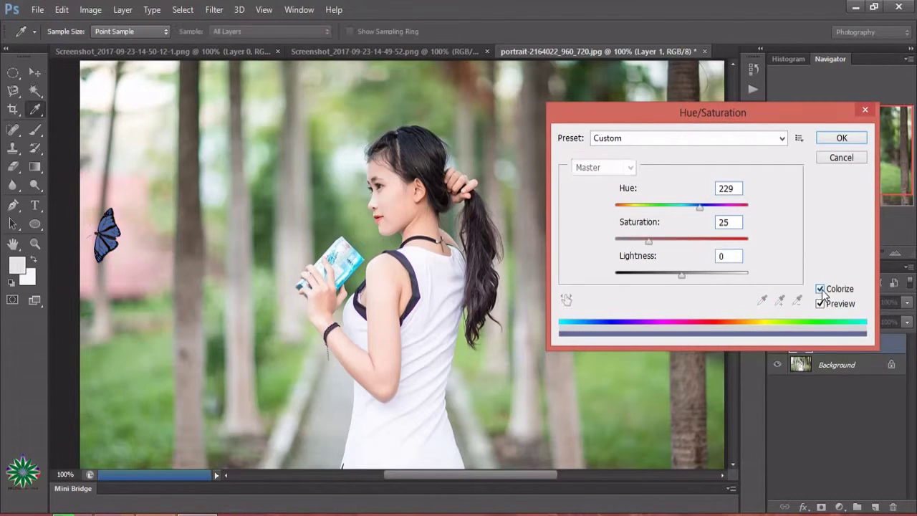
{"action": "left_click", "coordinate": [842, 138]}
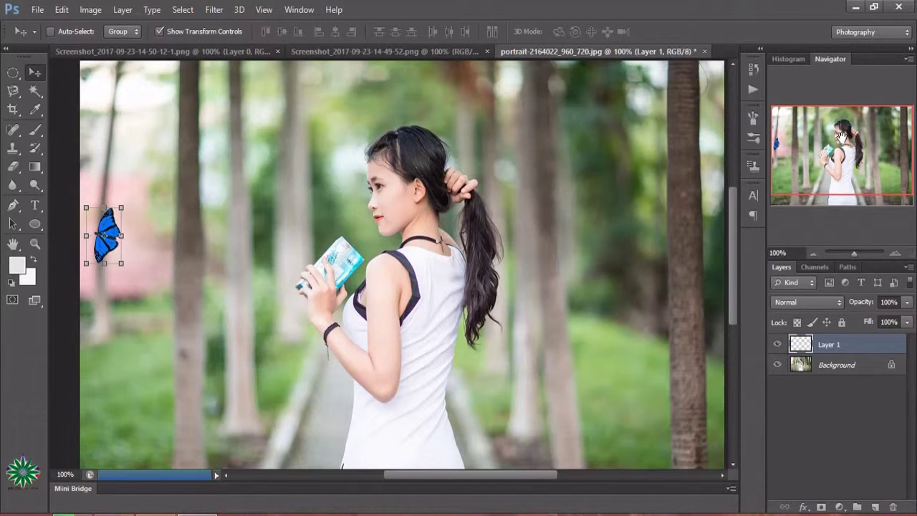
Step: Drag the pink butterfly into the portrait as Layer 2, then shrink and tilt it
{"action": "left_click", "coordinate": [203, 53]}
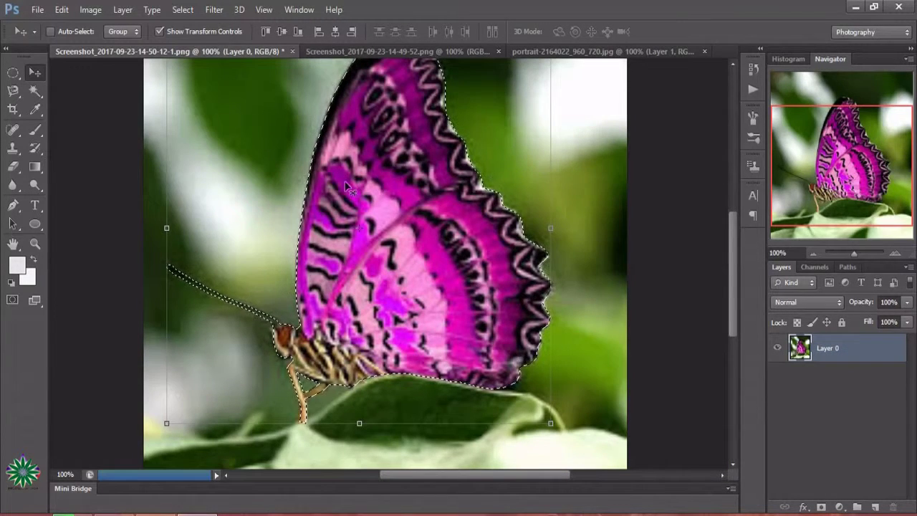
{"action": "left_click_drag", "start_coordinate": [387, 258], "coordinate": [533, 56]}
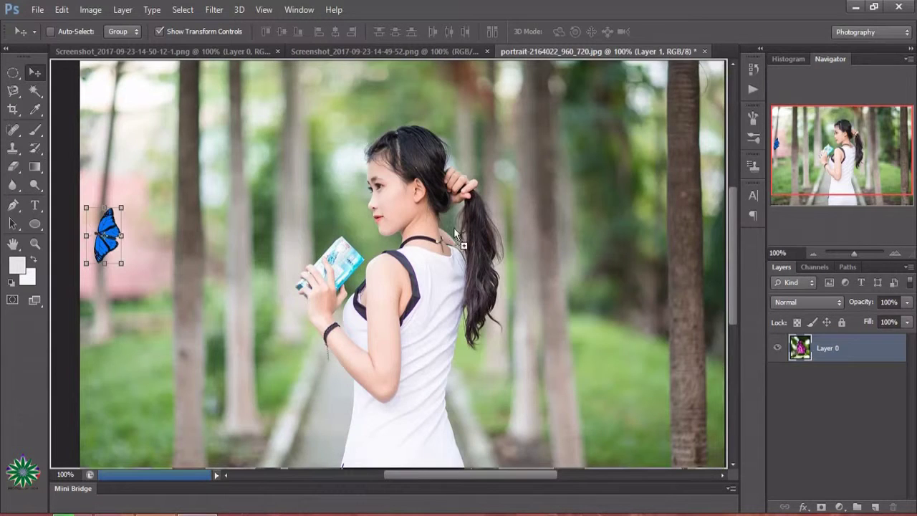
{"action": "mouse_move", "coordinate": [533, 56]}
{"action": "left_mouse_down"}
{"action": "mouse_move", "coordinate": [423, 258]}
{"action": "mouse_move", "coordinate": [392, 402]}
{"action": "left_mouse_up"}
{"action": "mouse_move", "coordinate": [200, 182]}
{"action": "left_mouse_down"}
{"action": "mouse_move", "coordinate": [475, 384]}
{"action": "mouse_move", "coordinate": [485, 190]}
{"action": "mouse_move", "coordinate": [525, 320]}
{"action": "left_mouse_up"}
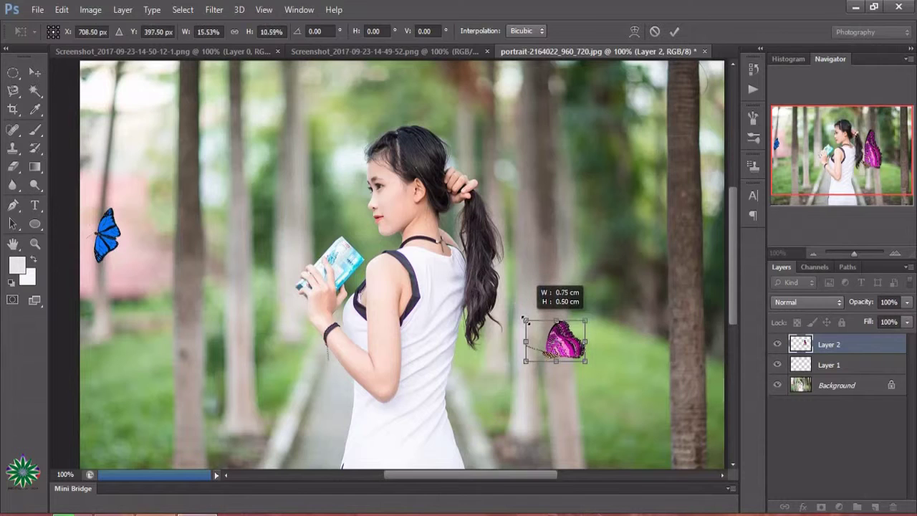
{"action": "left_click_drag", "start_coordinate": [525, 321], "coordinate": [533, 319]}
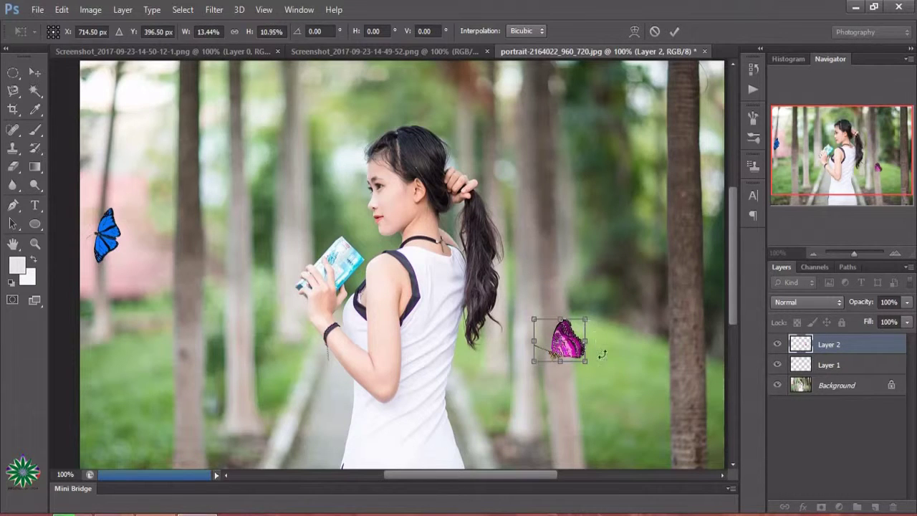
{"action": "mouse_move", "coordinate": [586, 344]}
{"action": "left_mouse_down"}
{"action": "mouse_move", "coordinate": [593, 342]}
{"action": "mouse_move", "coordinate": [568, 370]}
{"action": "left_mouse_up"}
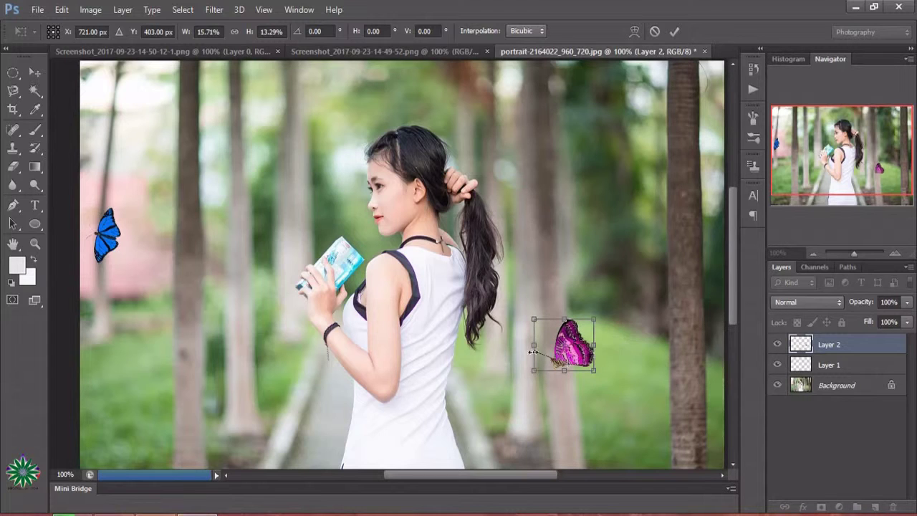
{"action": "left_click_drag", "start_coordinate": [523, 336], "coordinate": [524, 312]}
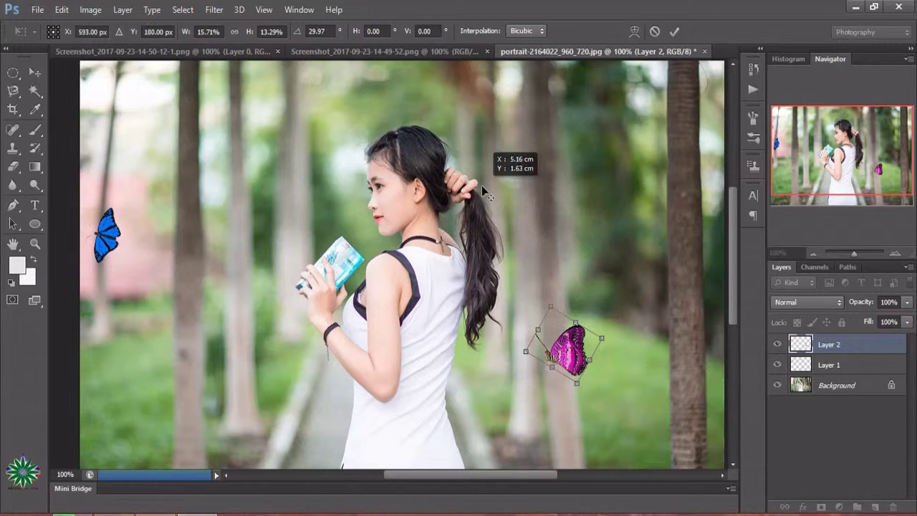
Step: Position the pink butterfly on the woman's head at about 14% scale and 9° tilt
{"action": "left_click_drag", "start_coordinate": [569, 347], "coordinate": [472, 184]}
{"action": "mouse_move", "coordinate": [575, 357]}
{"action": "left_mouse_down"}
{"action": "mouse_move", "coordinate": [439, 116]}
{"action": "mouse_move", "coordinate": [428, 118]}
{"action": "left_mouse_up"}
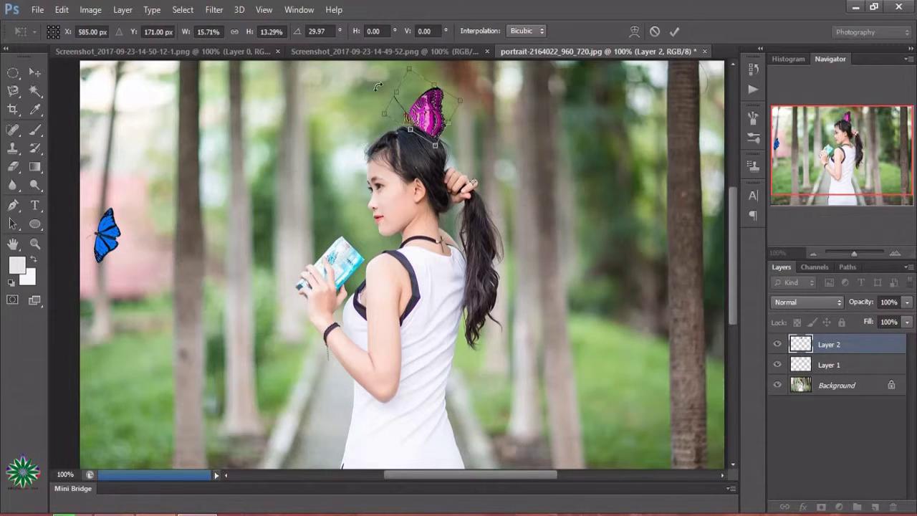
{"action": "left_click_drag", "start_coordinate": [376, 88], "coordinate": [387, 79]}
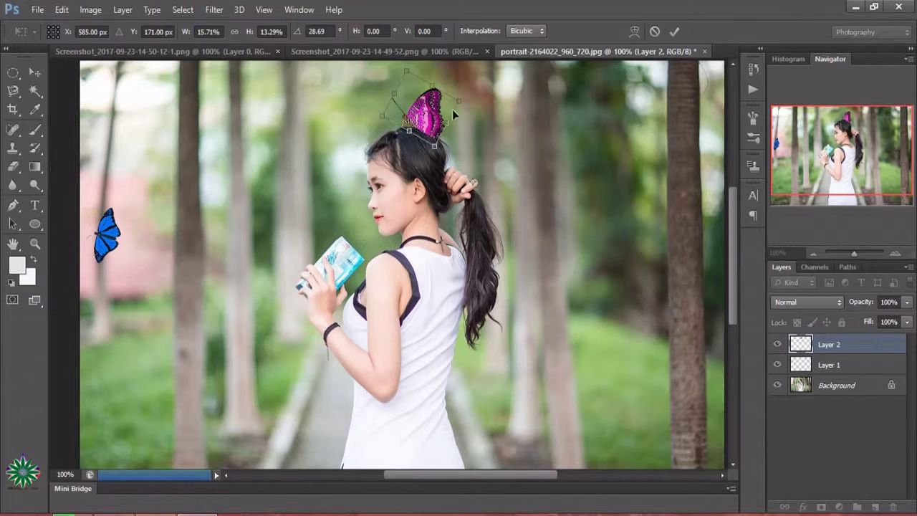
{"action": "left_click_drag", "start_coordinate": [456, 99], "coordinate": [452, 94]}
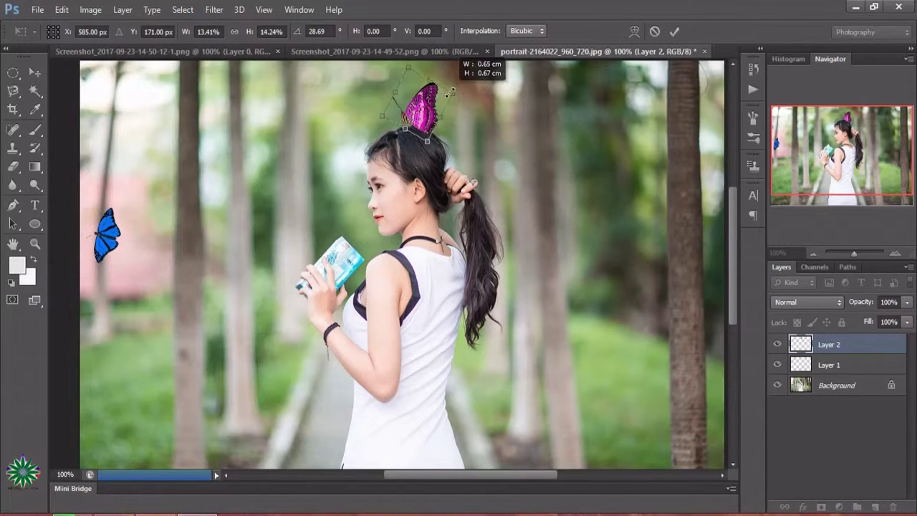
{"action": "left_click_drag", "start_coordinate": [382, 94], "coordinate": [371, 104]}
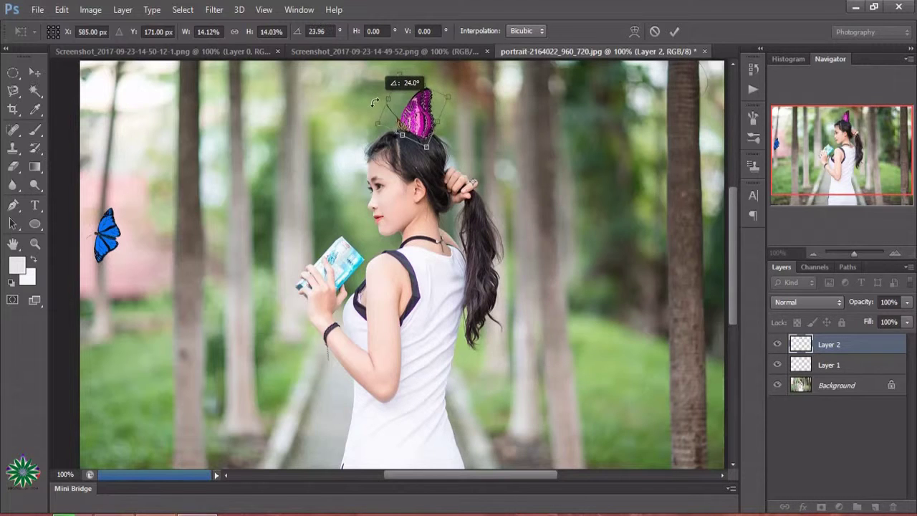
{"action": "left_click_drag", "start_coordinate": [430, 121], "coordinate": [431, 108]}
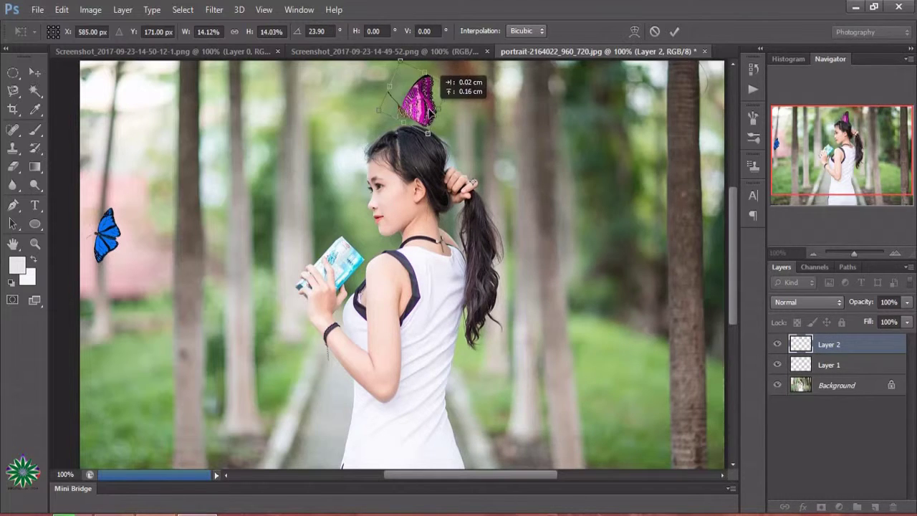
{"action": "left_click_drag", "start_coordinate": [372, 96], "coordinate": [358, 108]}
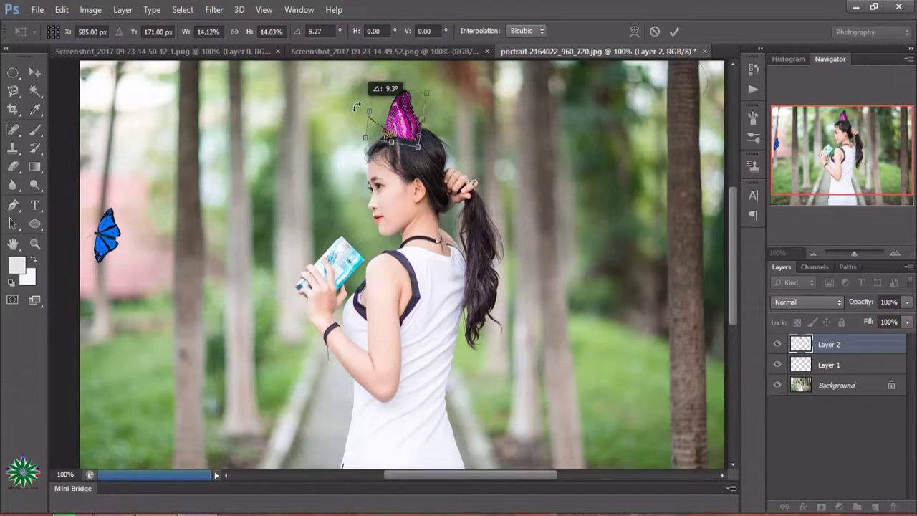
{"action": "left_click_drag", "start_coordinate": [408, 92], "coordinate": [424, 82]}
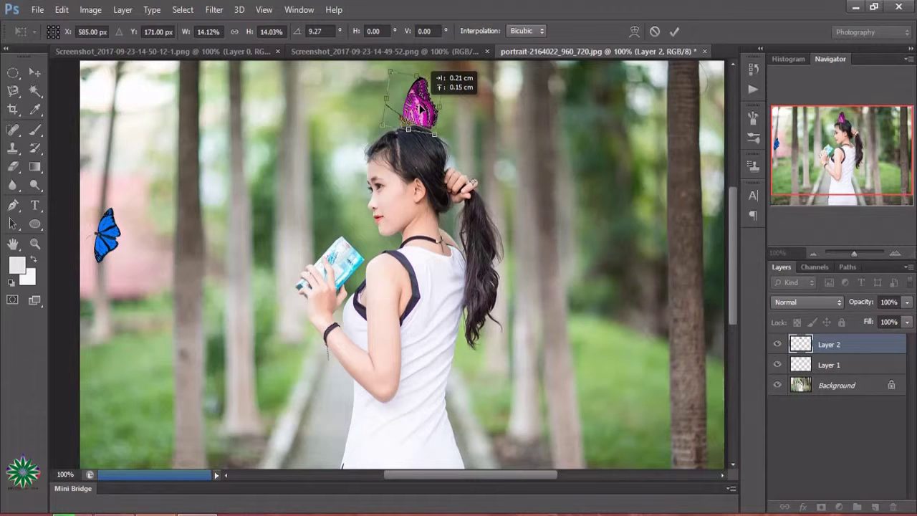
{"action": "left_click_drag", "start_coordinate": [424, 81], "coordinate": [424, 82]}
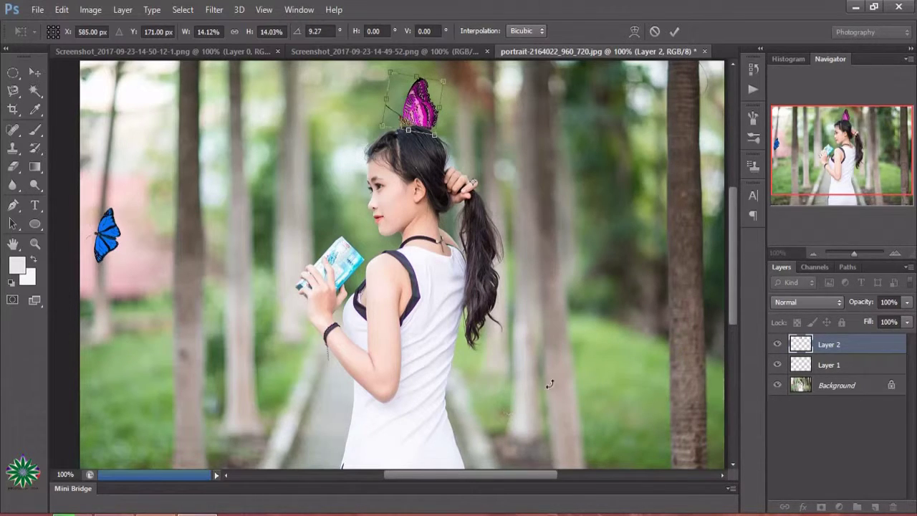
Step: Commit the transform and apply Hue/Saturation Hue +61, Saturation +73 to the pink butterfly
{"action": "left_click", "coordinate": [674, 32]}
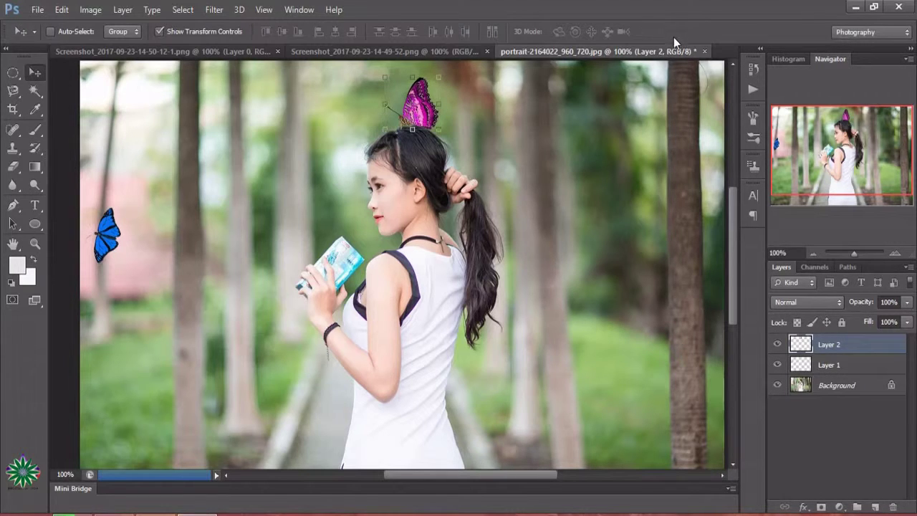
{"action": "left_click", "coordinate": [91, 10]}
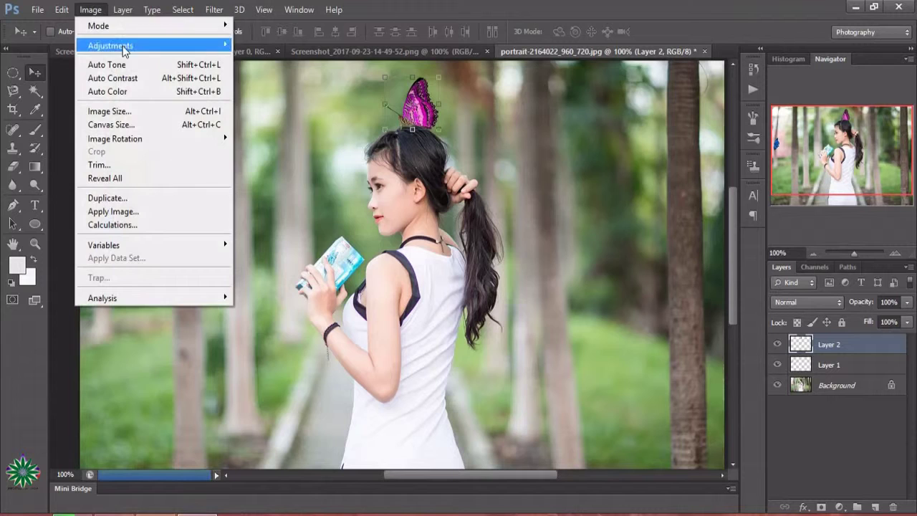
{"action": "mouse_move", "coordinate": [110, 45]}
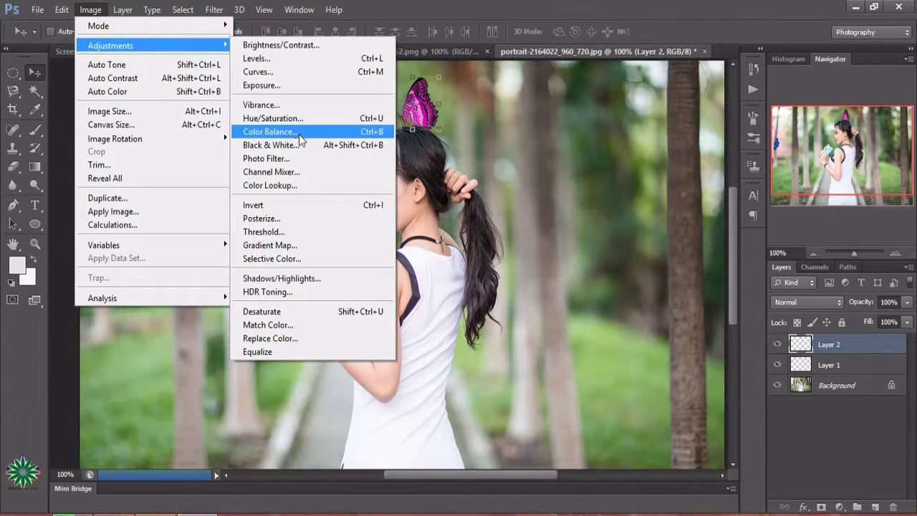
{"action": "left_click", "coordinate": [304, 117]}
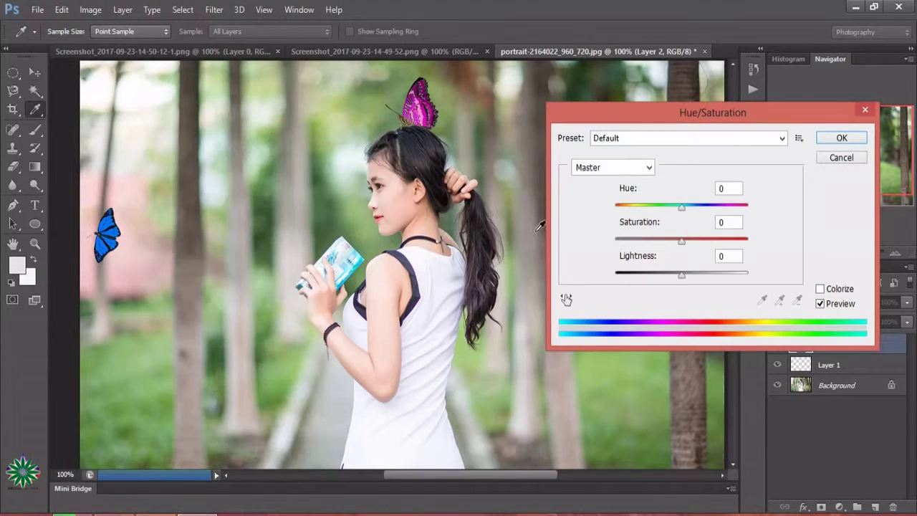
{"action": "mouse_move", "coordinate": [684, 208]}
{"action": "left_mouse_down"}
{"action": "mouse_move", "coordinate": [732, 217]}
{"action": "mouse_move", "coordinate": [714, 213]}
{"action": "left_mouse_up"}
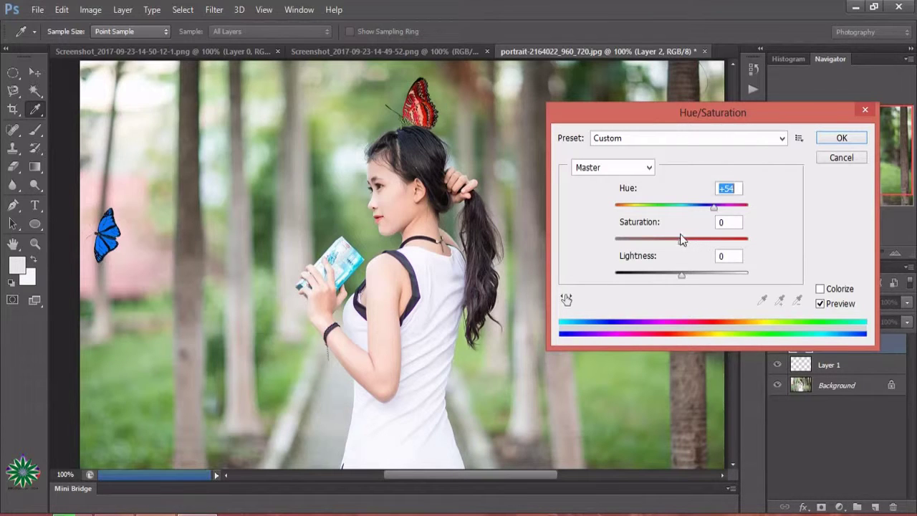
{"action": "left_click_drag", "start_coordinate": [681, 240], "coordinate": [722, 242]}
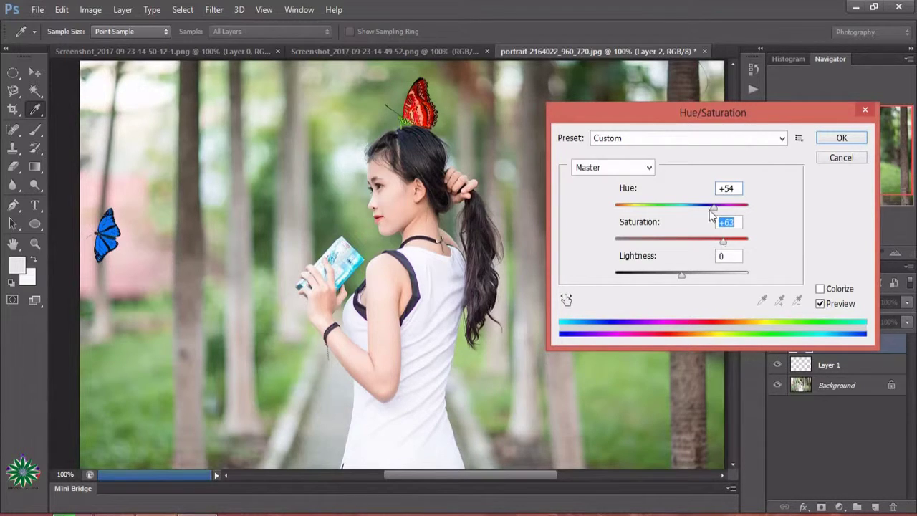
{"action": "mouse_move", "coordinate": [693, 206]}
{"action": "left_mouse_down"}
{"action": "mouse_move", "coordinate": [658, 210]}
{"action": "mouse_move", "coordinate": [719, 217]}
{"action": "left_mouse_up"}
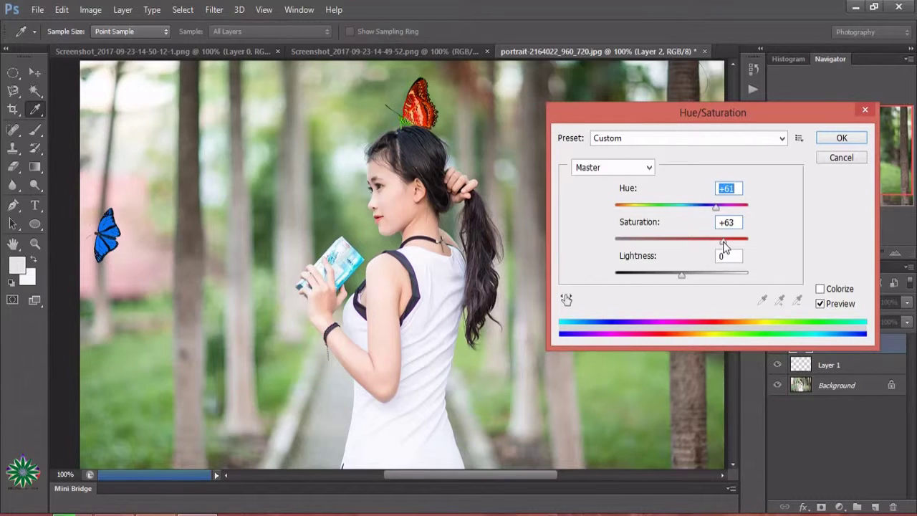
{"action": "mouse_move", "coordinate": [722, 241]}
{"action": "left_mouse_down"}
{"action": "mouse_move", "coordinate": [757, 260]}
{"action": "mouse_move", "coordinate": [729, 242]}
{"action": "left_mouse_up"}
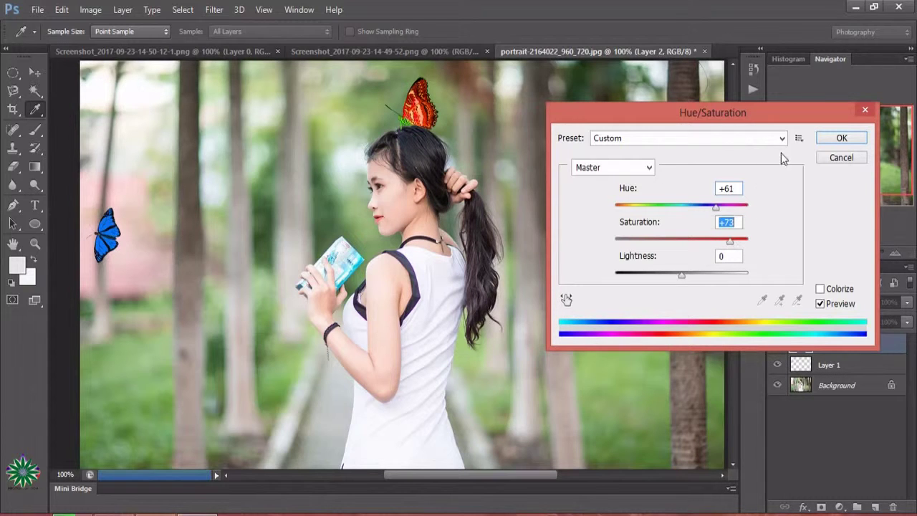
{"action": "left_click", "coordinate": [831, 140]}
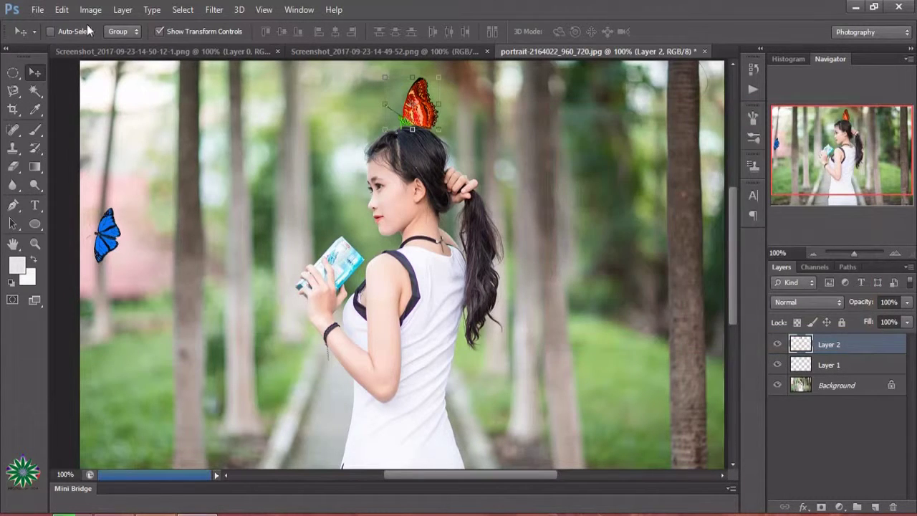
Step: Apply Curves to the head butterfly, raising the Blue channel's shadow output to 13
{"action": "left_click", "coordinate": [91, 9]}
{"action": "mouse_move", "coordinate": [110, 45]}
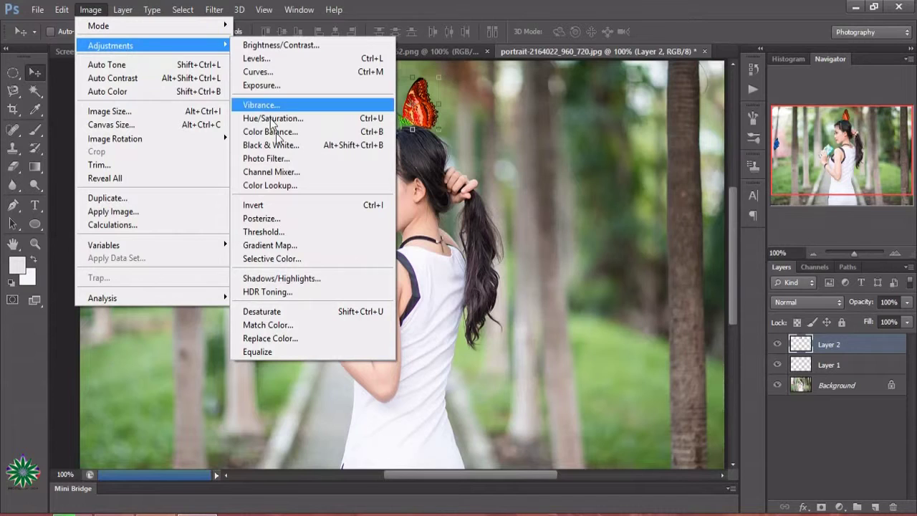
{"action": "left_click", "coordinate": [272, 72]}
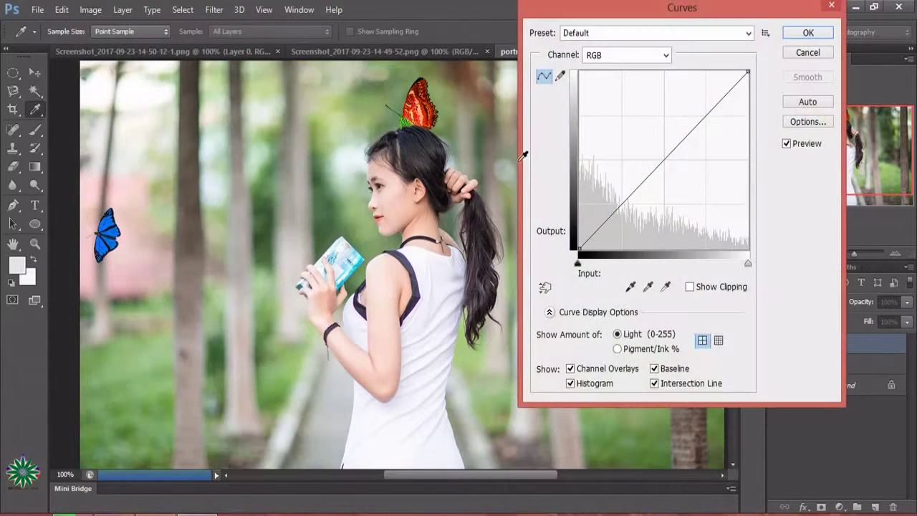
{"action": "left_click", "coordinate": [627, 56]}
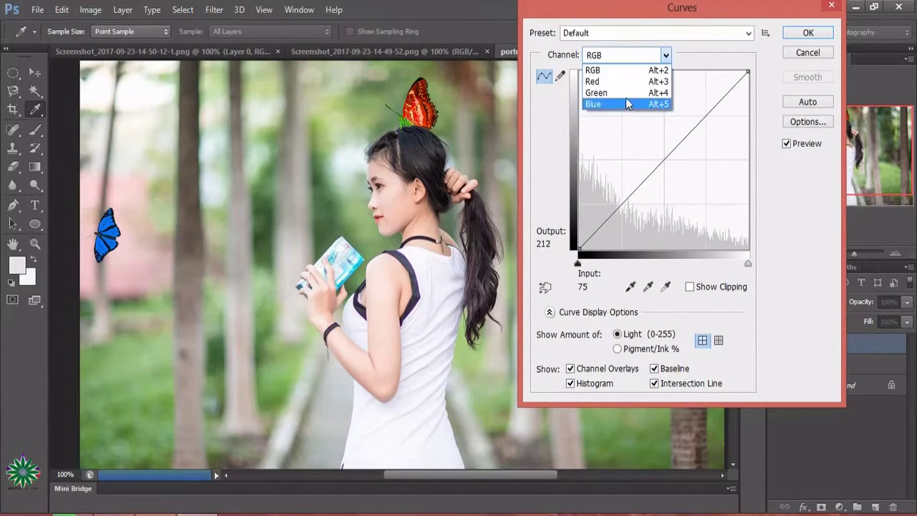
{"action": "left_click", "coordinate": [596, 92]}
{"action": "left_click_drag", "start_coordinate": [621, 204], "coordinate": [604, 169]}
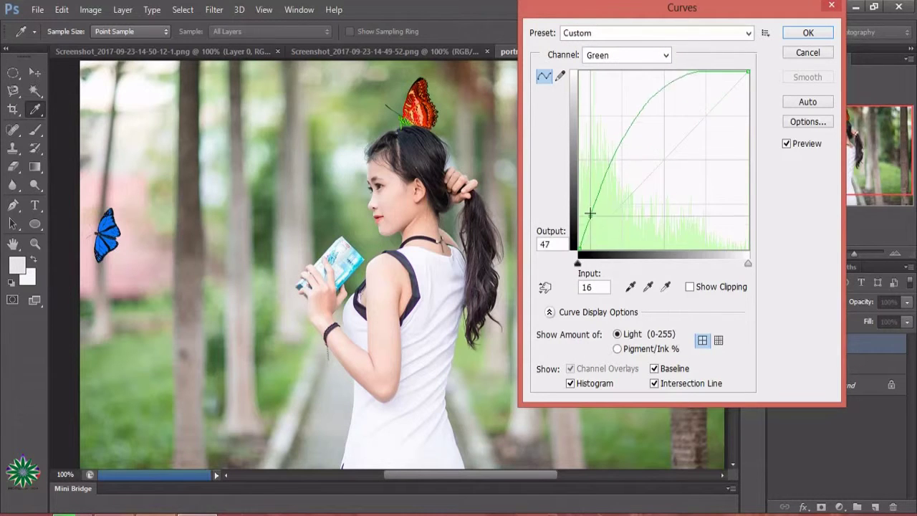
{"action": "left_click_drag", "start_coordinate": [590, 213], "coordinate": [582, 247]}
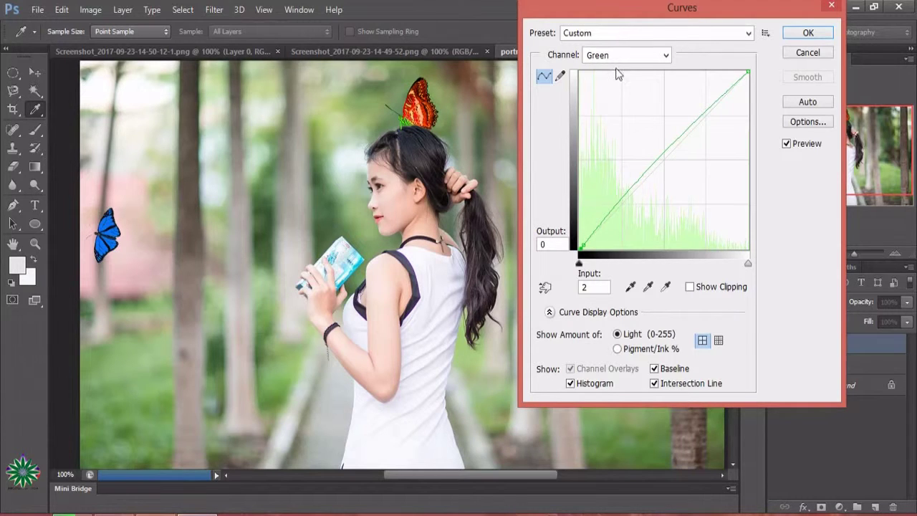
{"action": "left_click", "coordinate": [644, 55]}
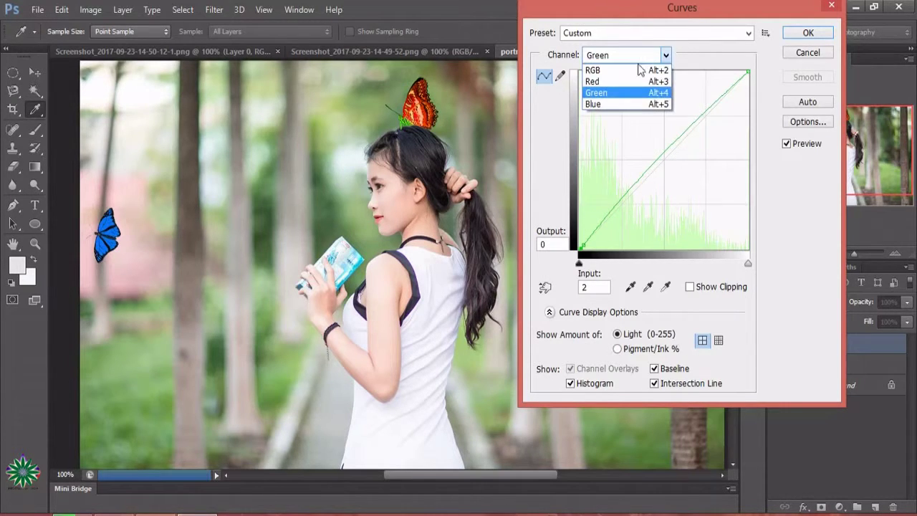
{"action": "left_click", "coordinate": [605, 102]}
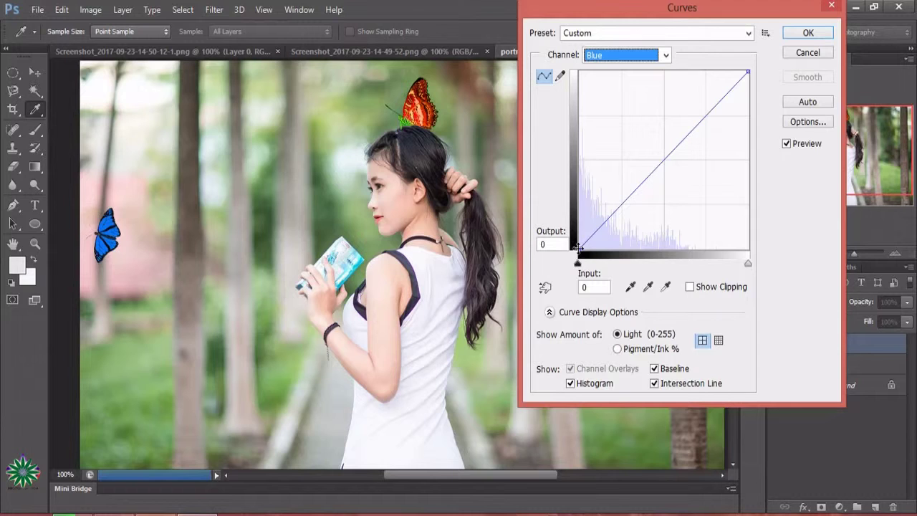
{"action": "left_click_drag", "start_coordinate": [578, 249], "coordinate": [576, 240]}
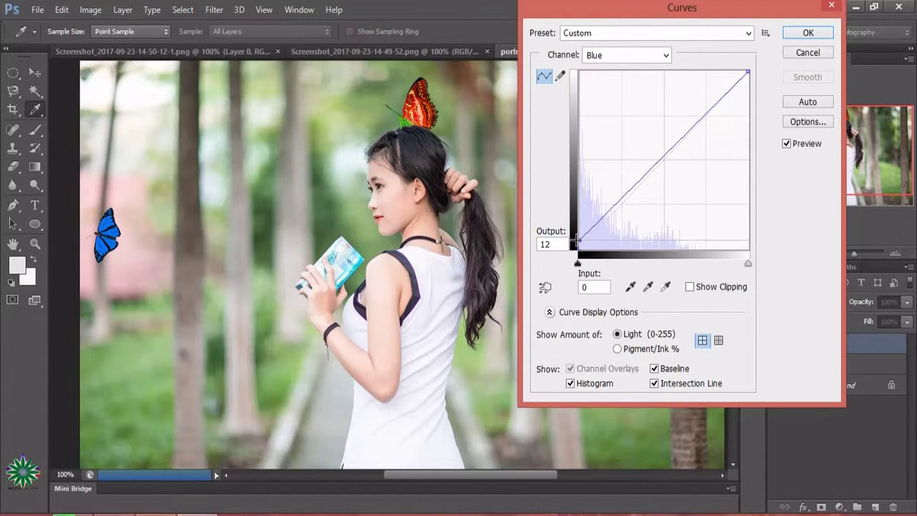
{"action": "left_click", "coordinate": [786, 34]}
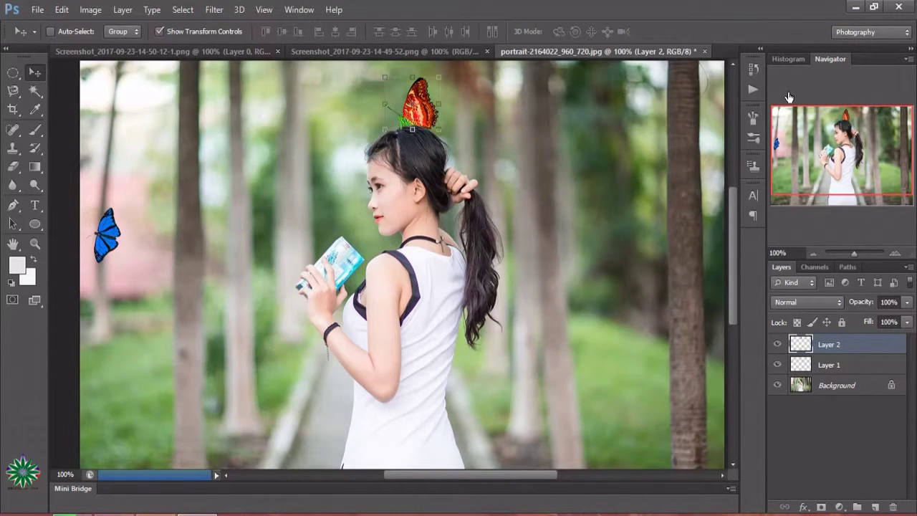
Step: Convert Background to Layer 0 and add a purple #5e1eee Solid Color fill above Layer 2
{"action": "double_click", "coordinate": [877, 386]}
{"action": "left_click", "coordinate": [579, 169]}
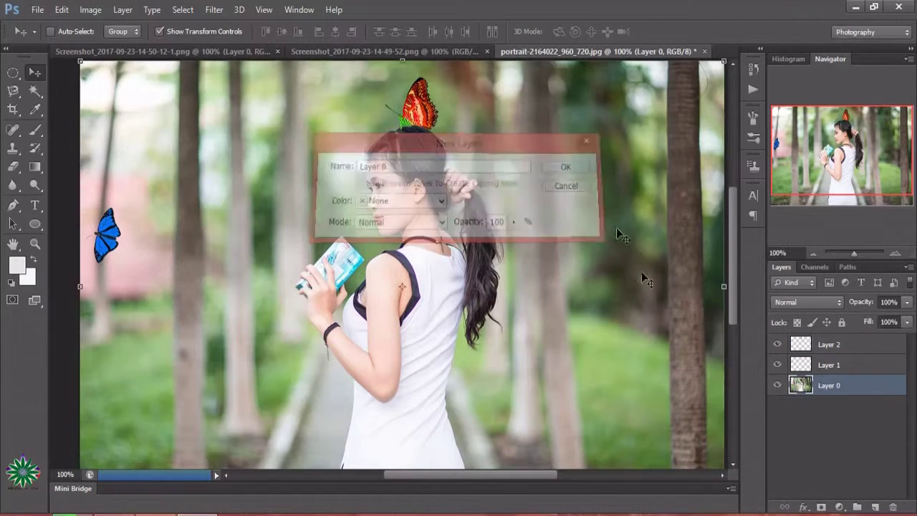
{"action": "left_click", "coordinate": [831, 344]}
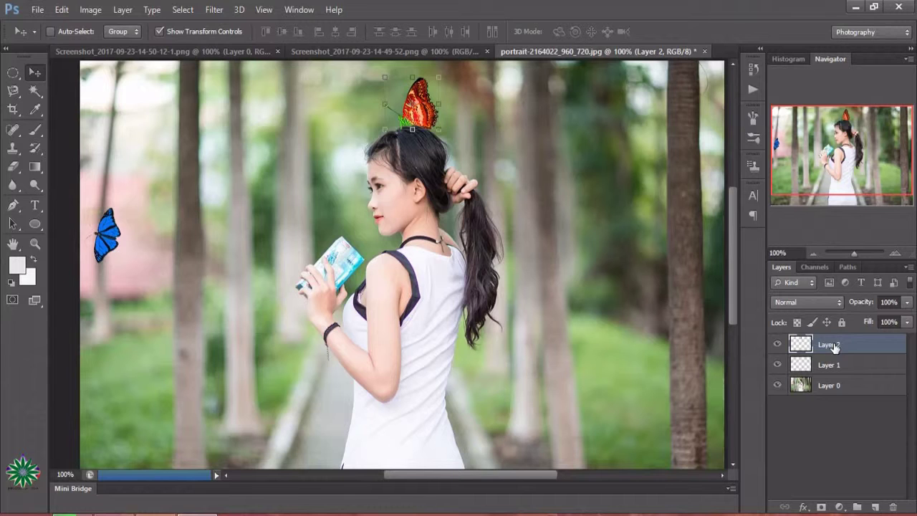
{"action": "left_click", "coordinate": [840, 507]}
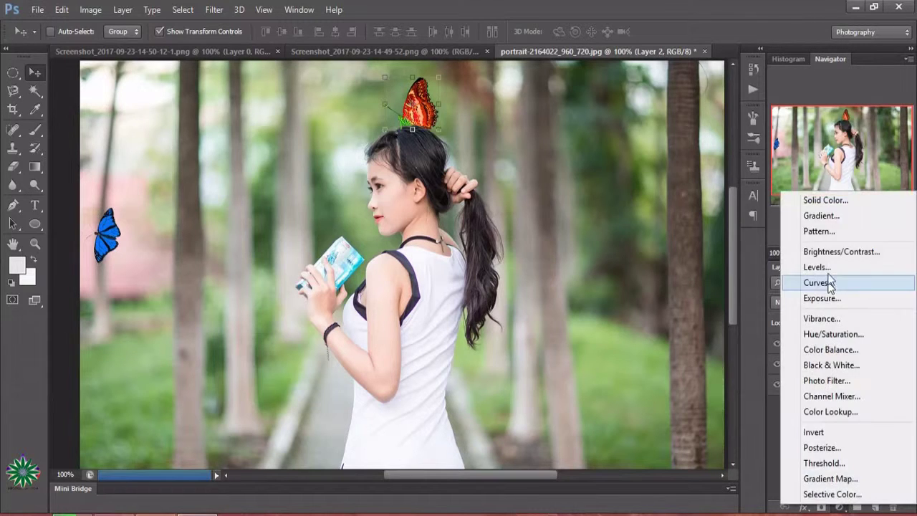
{"action": "left_click", "coordinate": [825, 198]}
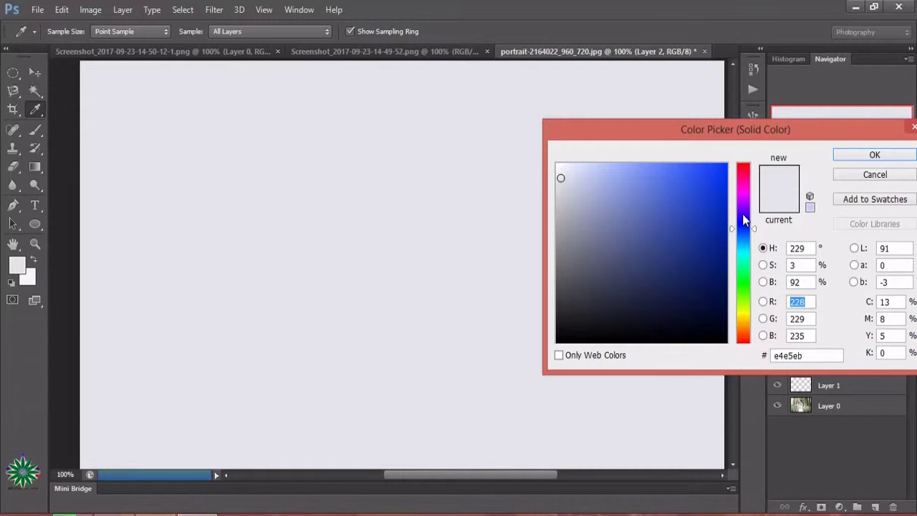
{"action": "left_click", "coordinate": [742, 213]}
{"action": "left_click_drag", "start_coordinate": [706, 180], "coordinate": [706, 174]}
{"action": "left_click", "coordinate": [860, 156]}
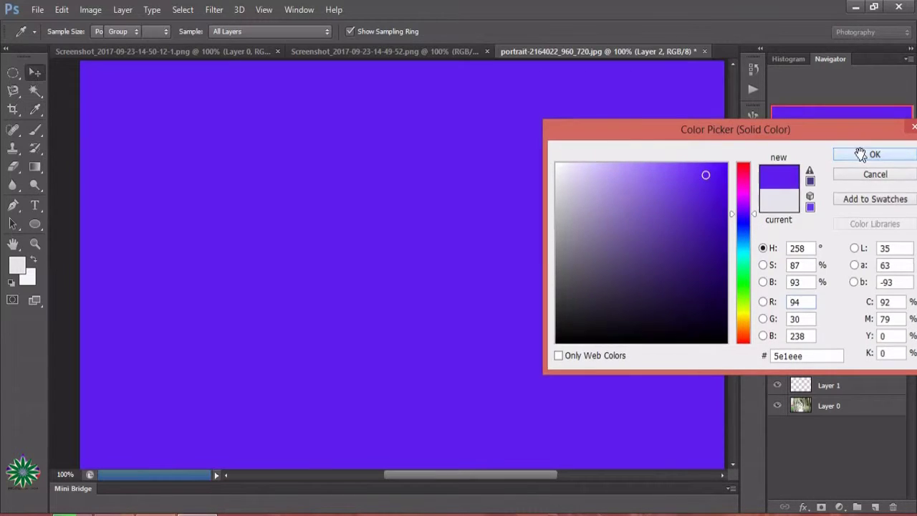
Step: Set Color Fill 1 to Screen blend mode and lower its opacity to 41%
{"action": "left_click", "coordinate": [809, 299]}
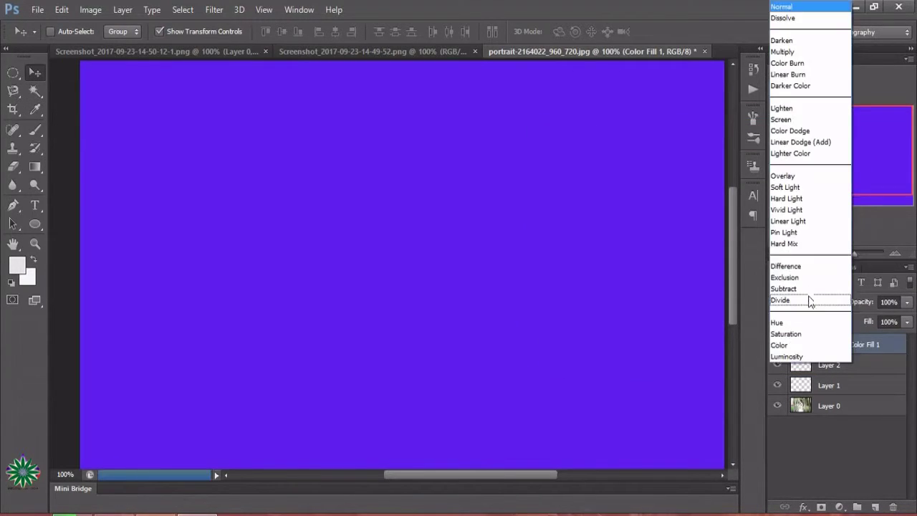
{"action": "left_click", "coordinate": [792, 120]}
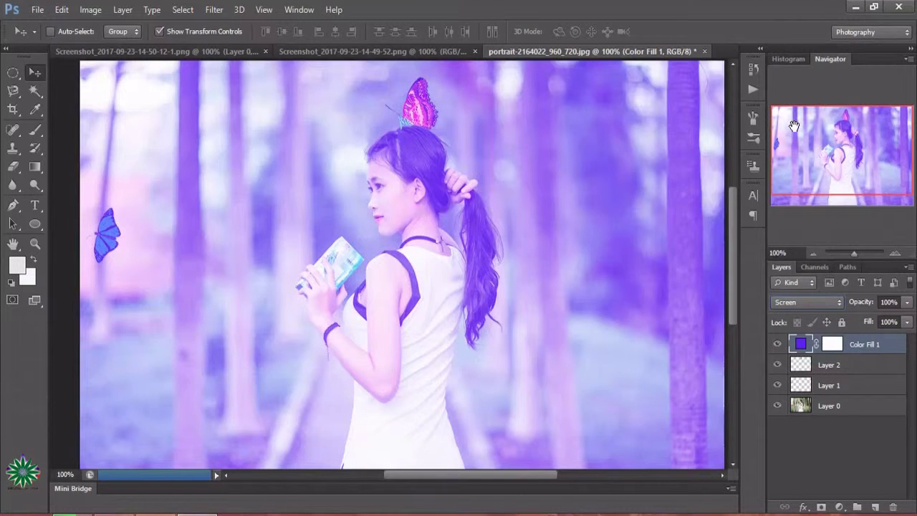
{"action": "left_click", "coordinate": [906, 305]}
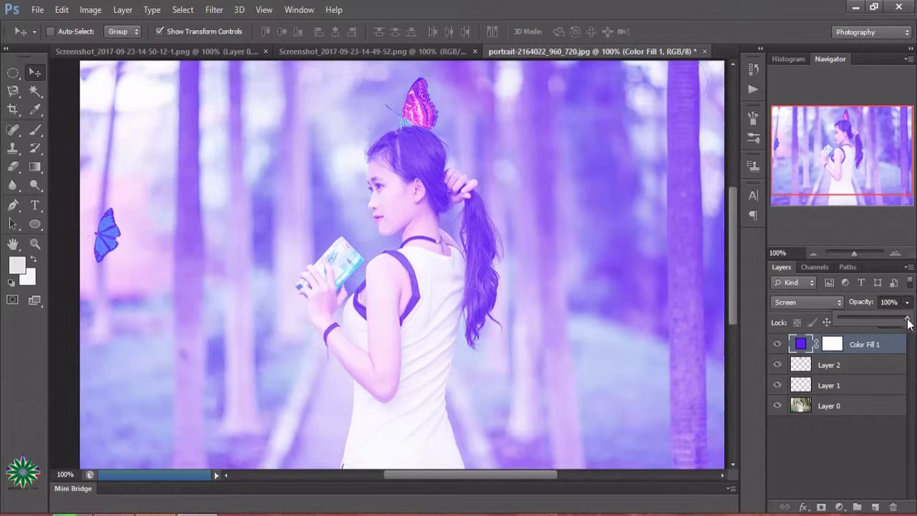
{"action": "left_click_drag", "start_coordinate": [907, 323], "coordinate": [853, 319]}
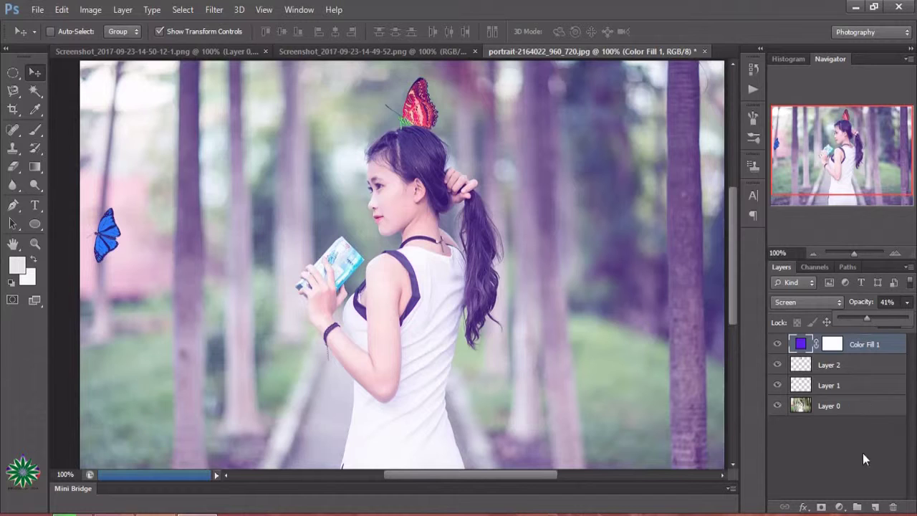
{"action": "left_click", "coordinate": [839, 506]}
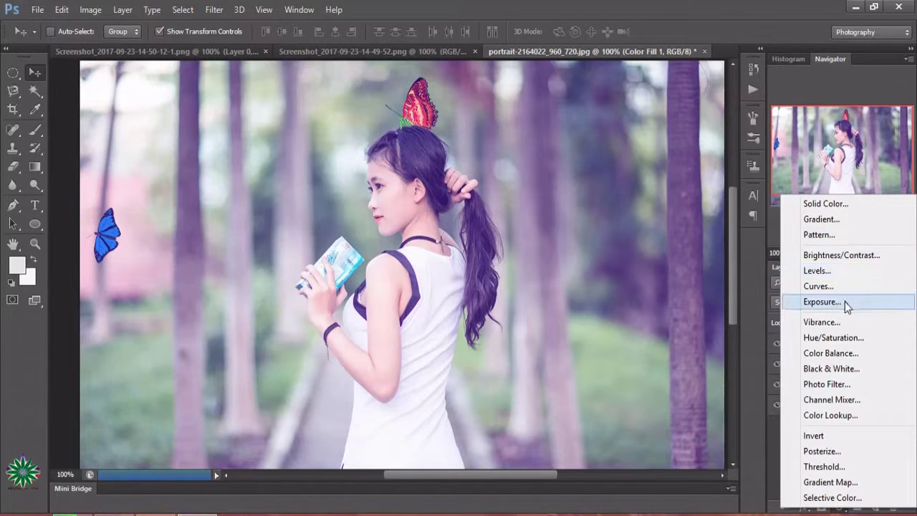
Step: Add a Hue/Saturation layer with Hue -1, Saturation +18, Lightness -8, Colorize left off
{"action": "left_click", "coordinate": [844, 338]}
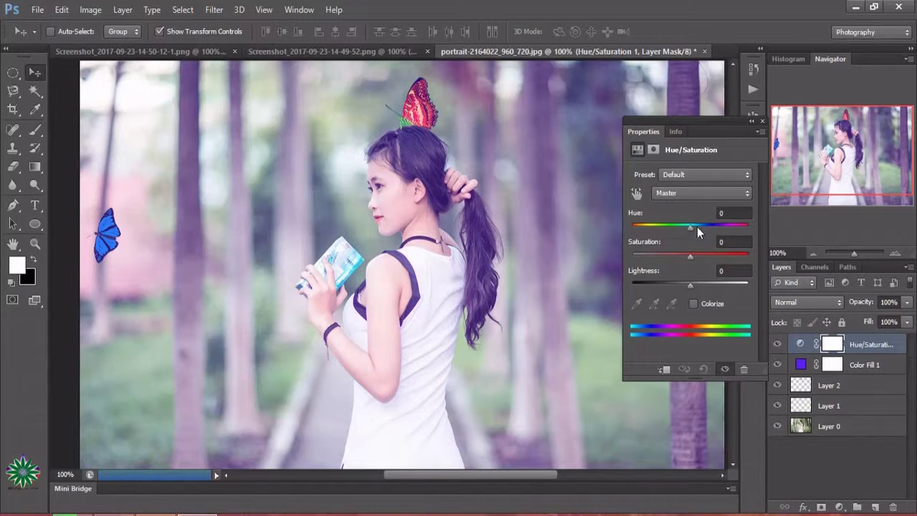
{"action": "left_click_drag", "start_coordinate": [691, 227], "coordinate": [704, 232]}
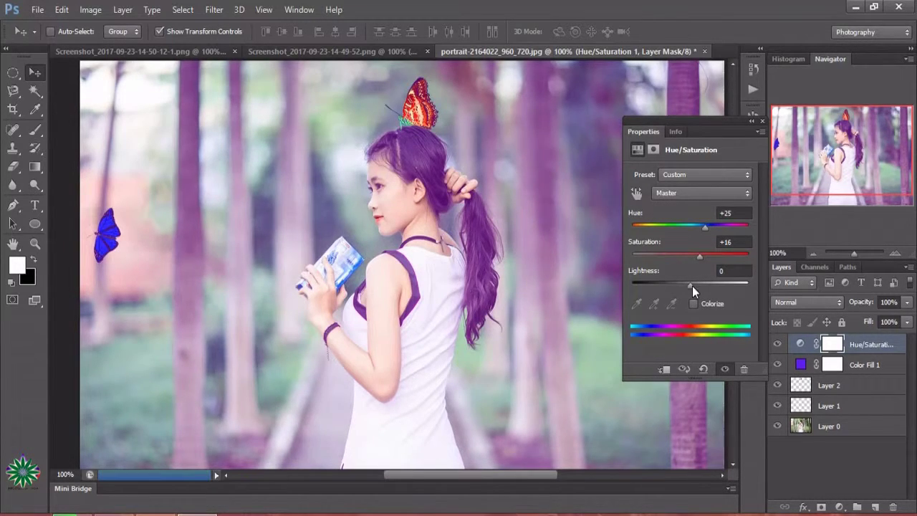
{"action": "mouse_move", "coordinate": [692, 286]}
{"action": "left_mouse_down"}
{"action": "mouse_move", "coordinate": [705, 287]}
{"action": "mouse_move", "coordinate": [676, 283]}
{"action": "mouse_move", "coordinate": [686, 287]}
{"action": "left_mouse_up"}
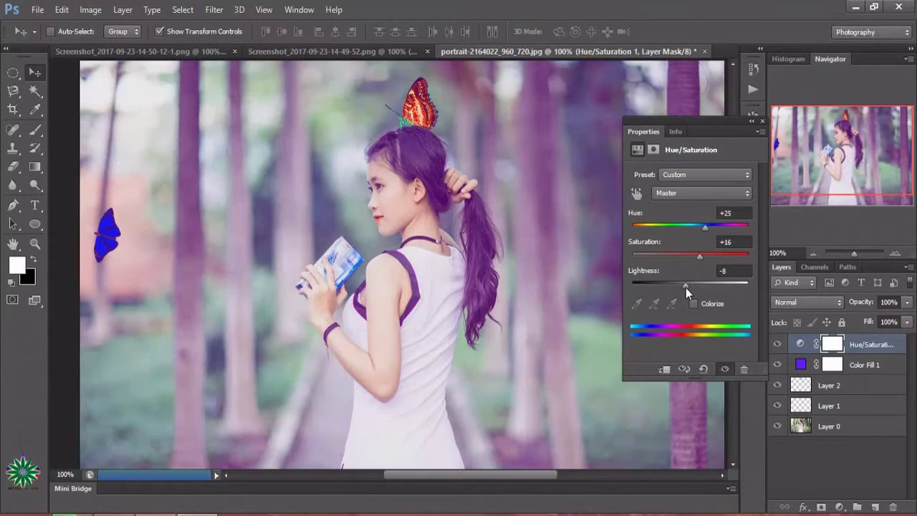
{"action": "mouse_move", "coordinate": [701, 257]}
{"action": "left_mouse_down"}
{"action": "mouse_move", "coordinate": [674, 252]}
{"action": "mouse_move", "coordinate": [698, 257]}
{"action": "mouse_move", "coordinate": [694, 228]}
{"action": "mouse_move", "coordinate": [677, 229]}
{"action": "mouse_move", "coordinate": [687, 232]}
{"action": "left_mouse_up"}
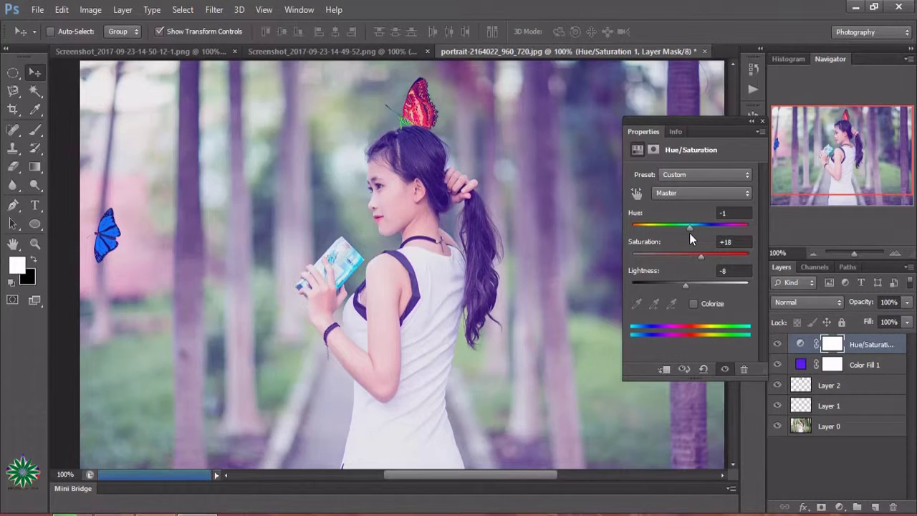
{"action": "left_click", "coordinate": [698, 303]}
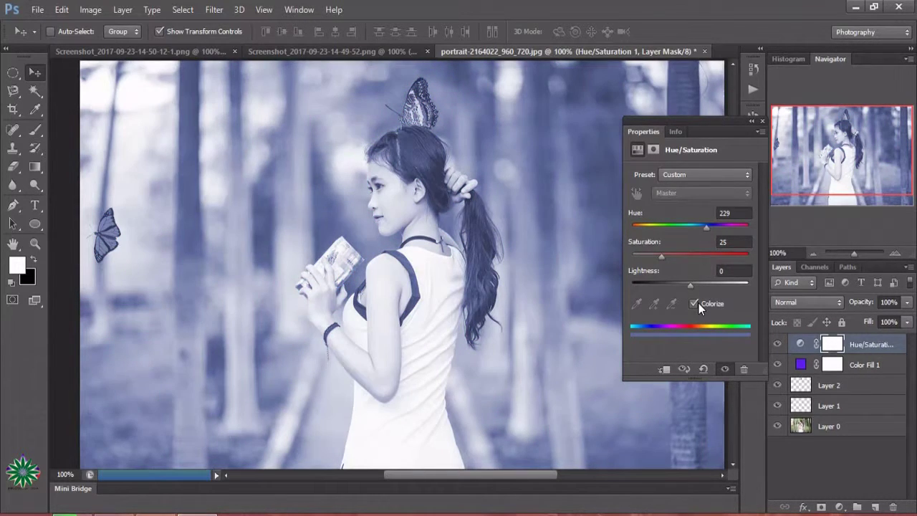
{"action": "left_click", "coordinate": [699, 303]}
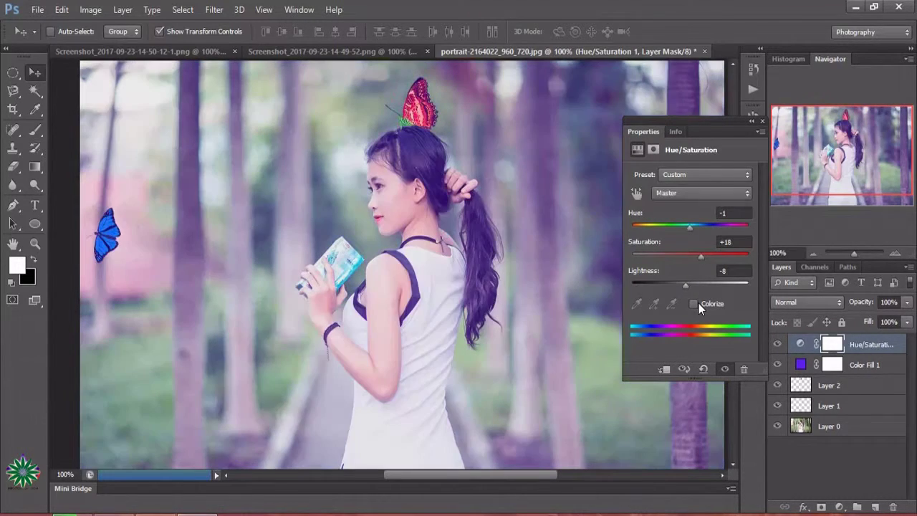
Step: Add a Color Balance layer with midtones set to Red +56 and Yellow -18
{"action": "left_click", "coordinate": [762, 124]}
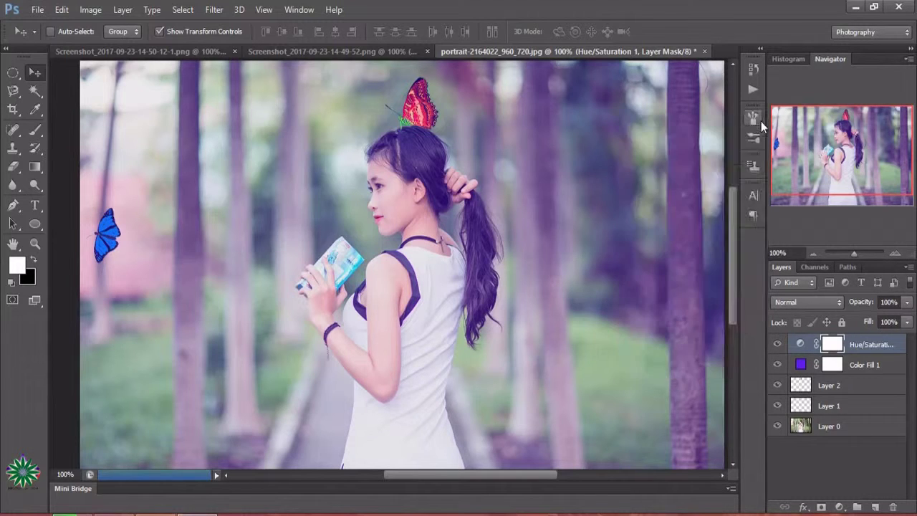
{"action": "left_click", "coordinate": [840, 507]}
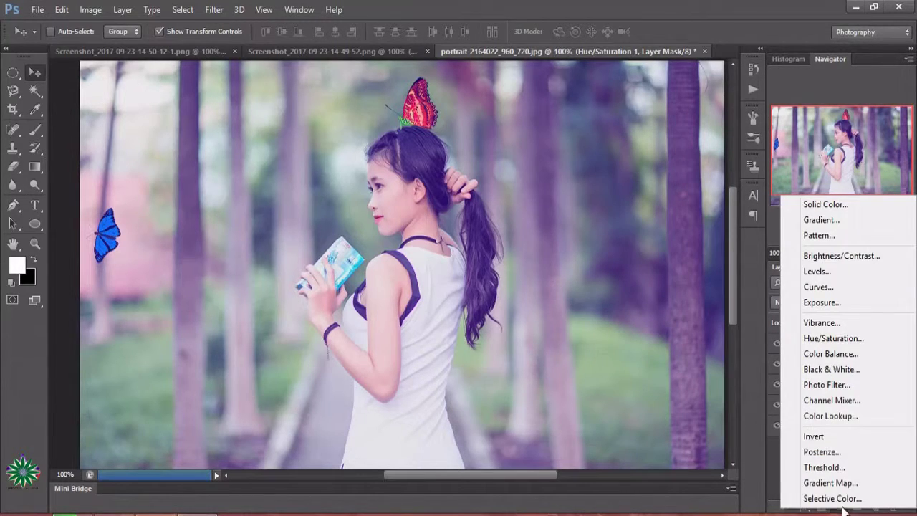
{"action": "left_click", "coordinate": [834, 353]}
{"action": "mouse_move", "coordinate": [667, 206]}
{"action": "left_mouse_down"}
{"action": "mouse_move", "coordinate": [689, 217]}
{"action": "mouse_move", "coordinate": [663, 238]}
{"action": "mouse_move", "coordinate": [682, 260]}
{"action": "mouse_move", "coordinate": [662, 258]}
{"action": "left_mouse_up"}
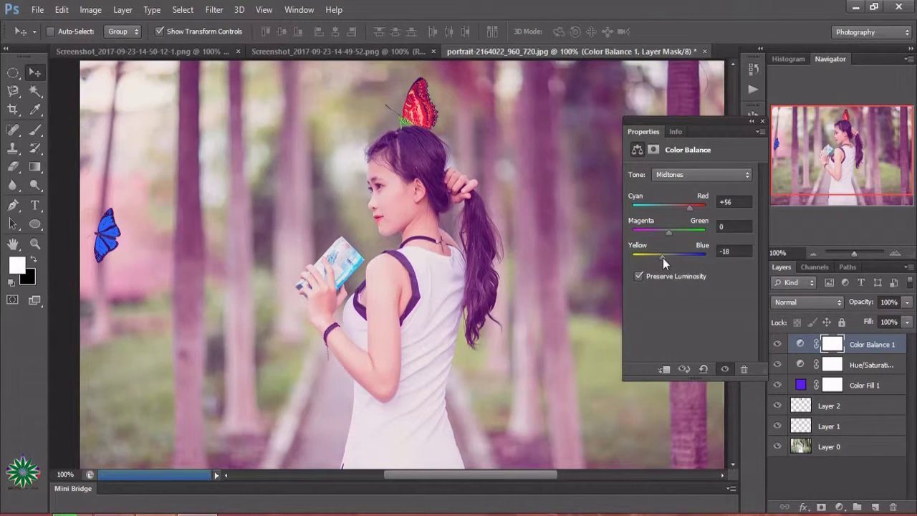
{"action": "left_click", "coordinate": [760, 122]}
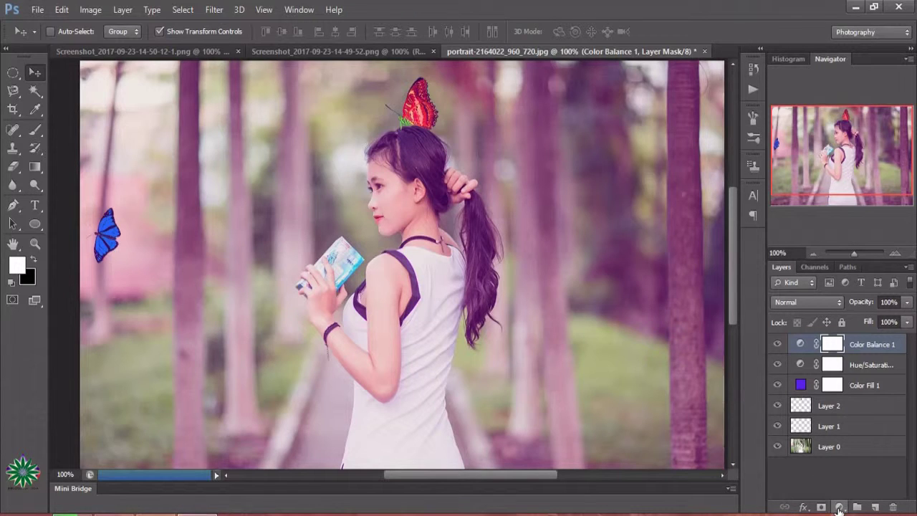
{"action": "left_click", "coordinate": [839, 508]}
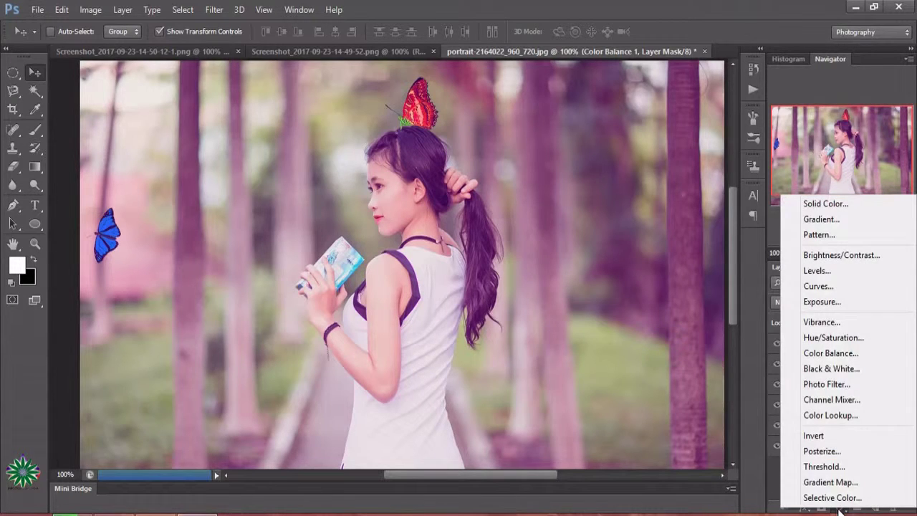
Step: Add a Levels layer and set the Green channel to input black 34, output black 39
{"action": "left_click", "coordinate": [830, 273]}
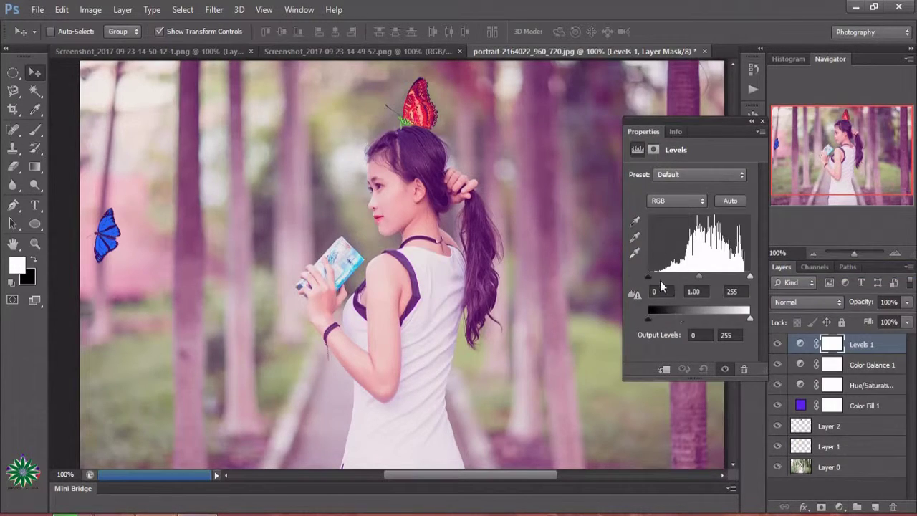
{"action": "left_click", "coordinate": [662, 201]}
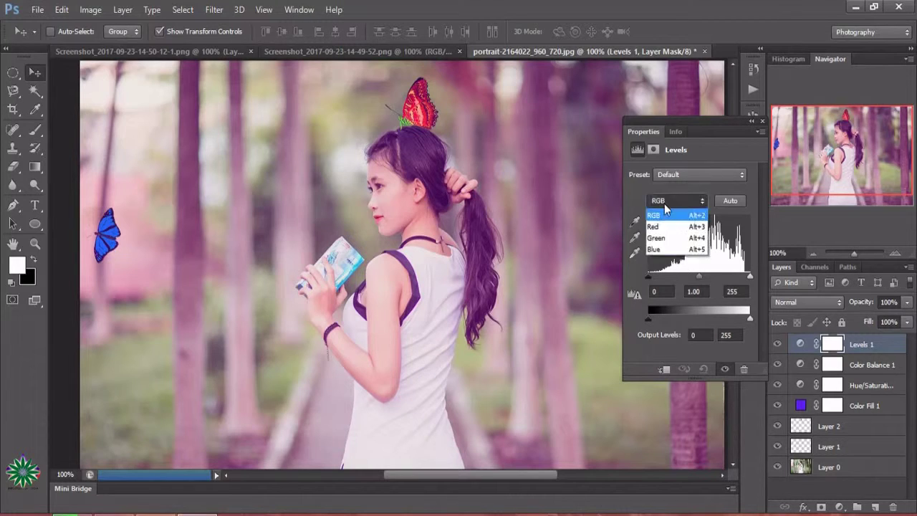
{"action": "left_click", "coordinate": [669, 238]}
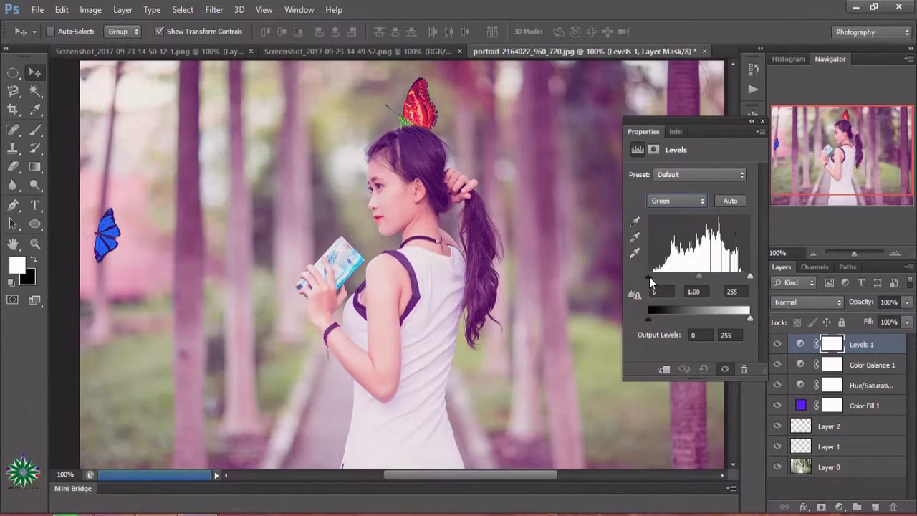
{"action": "left_click_drag", "start_coordinate": [649, 277], "coordinate": [661, 279]}
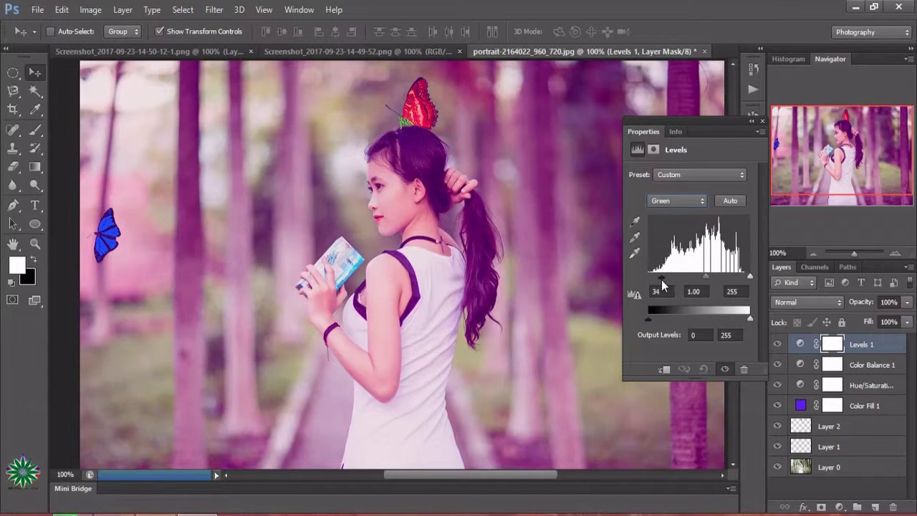
{"action": "left_click_drag", "start_coordinate": [653, 319], "coordinate": [663, 318]}
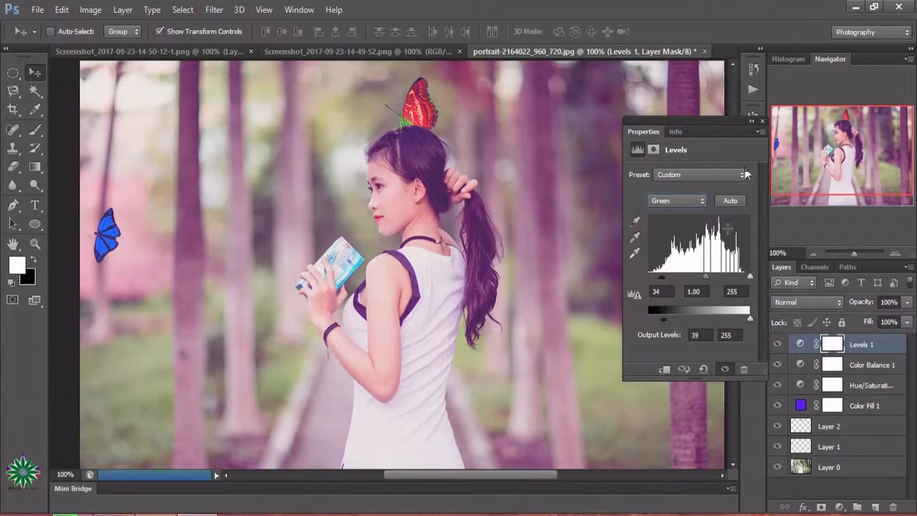
Step: Set the Blue channel's Levels to input black 25 and output black 23
{"action": "left_click", "coordinate": [689, 201]}
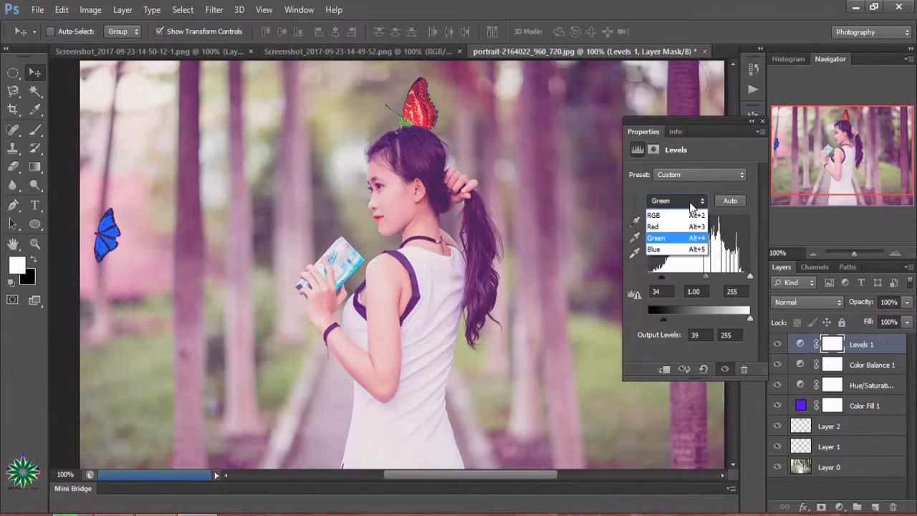
{"action": "left_click", "coordinate": [684, 250]}
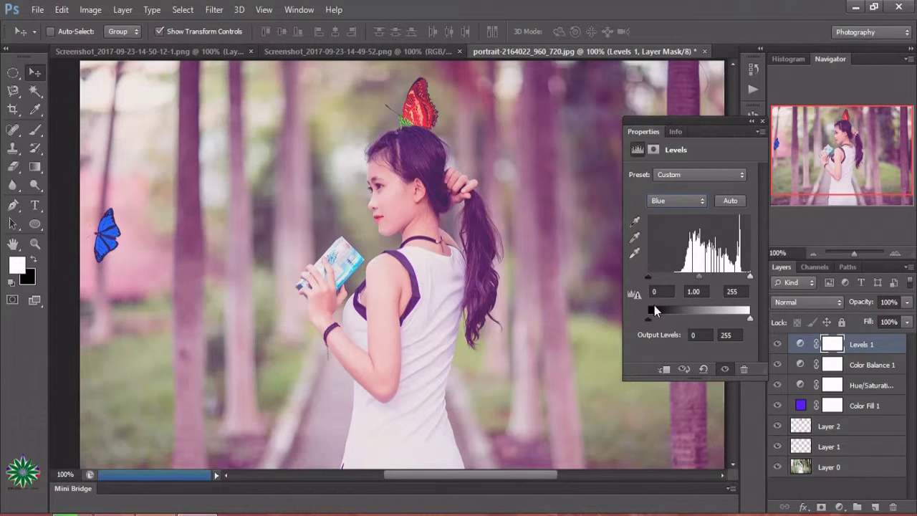
{"action": "left_click_drag", "start_coordinate": [649, 320], "coordinate": [656, 321]}
{"action": "left_click_drag", "start_coordinate": [648, 277], "coordinate": [658, 278]}
{"action": "left_click", "coordinate": [759, 123]}
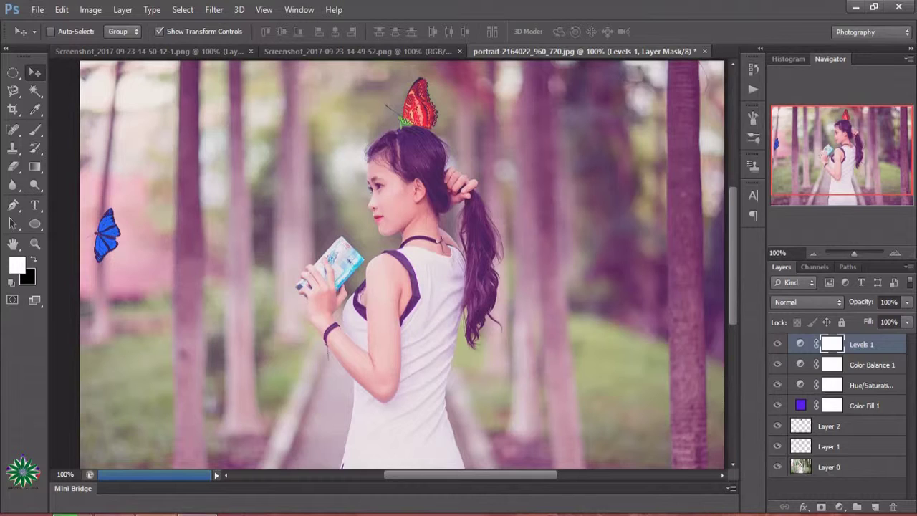
{"action": "left_click", "coordinate": [840, 507]}
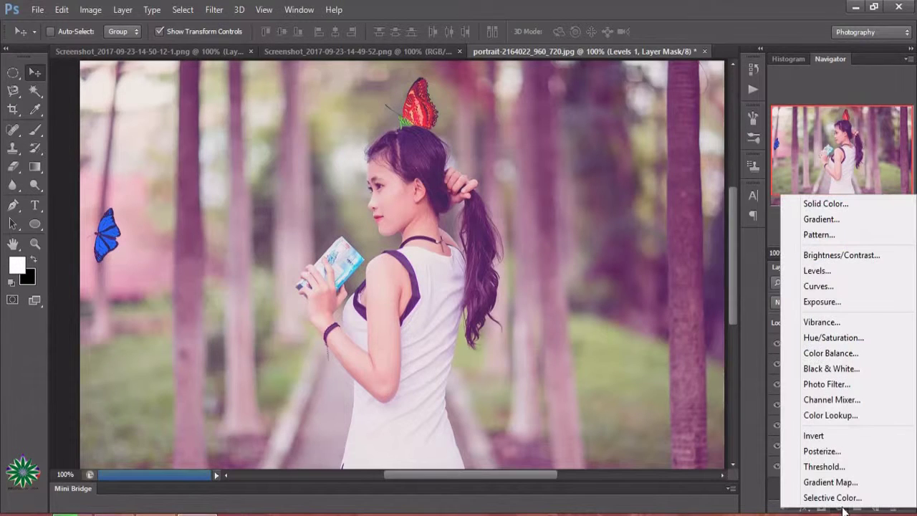
Step: Add a Curves layer, nudge the RGB black point, and set the Green shadow point to input 10, output 24
{"action": "left_click", "coordinate": [840, 285]}
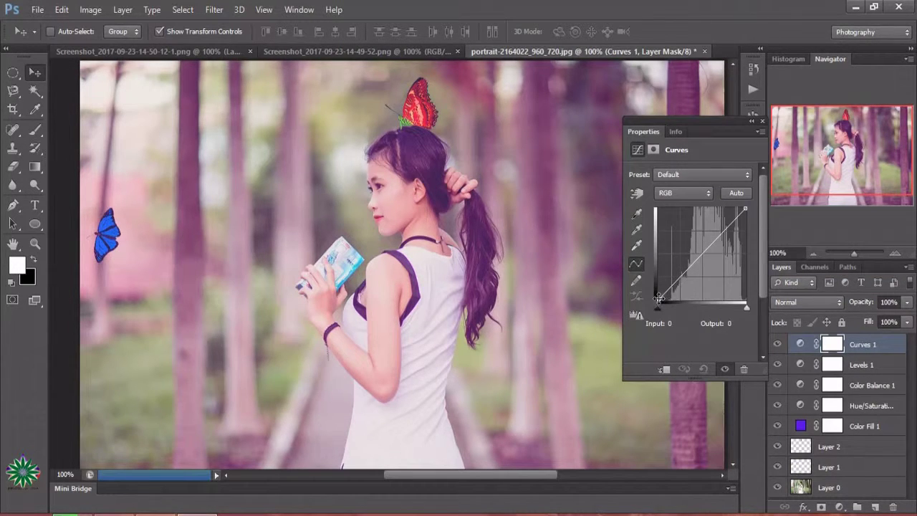
{"action": "mouse_move", "coordinate": [657, 302]}
{"action": "left_mouse_down"}
{"action": "mouse_move", "coordinate": [656, 288]}
{"action": "mouse_move", "coordinate": [657, 301]}
{"action": "mouse_move", "coordinate": [669, 301]}
{"action": "left_mouse_up"}
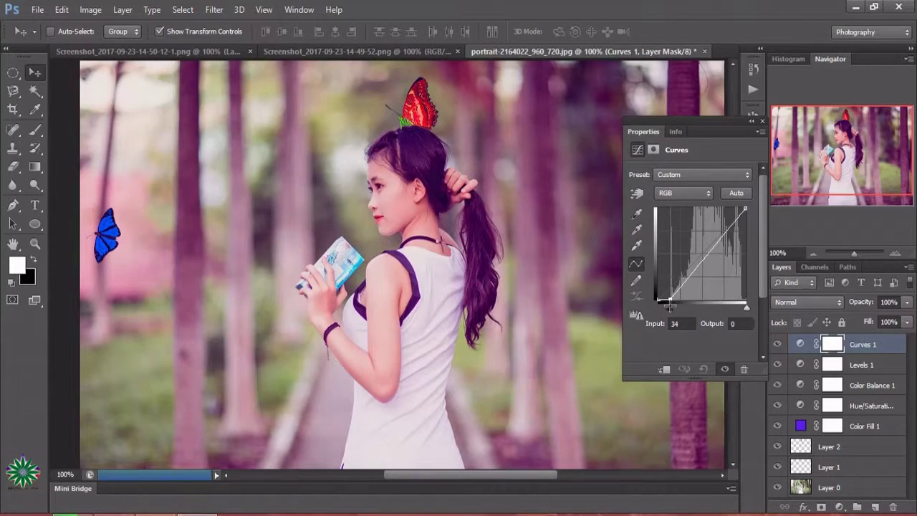
{"action": "left_click", "coordinate": [673, 194]}
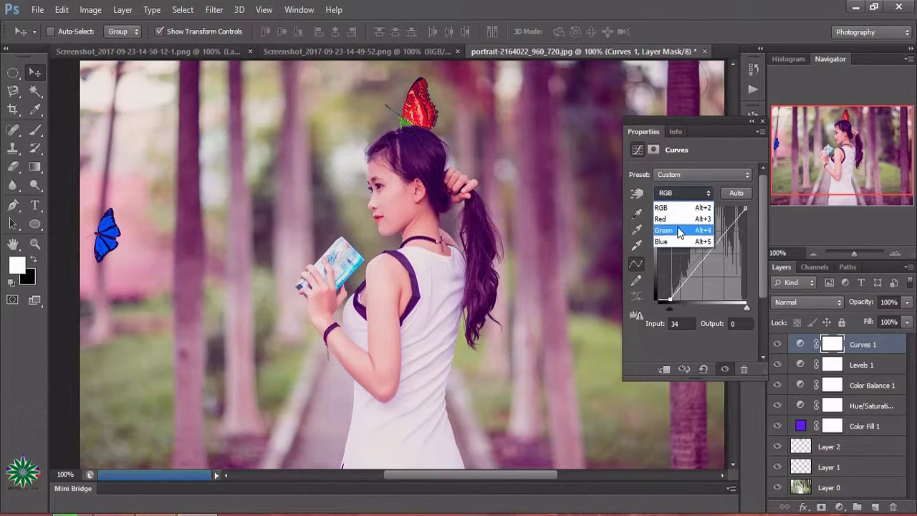
{"action": "left_click", "coordinate": [680, 228]}
{"action": "left_click_drag", "start_coordinate": [658, 301], "coordinate": [664, 299]}
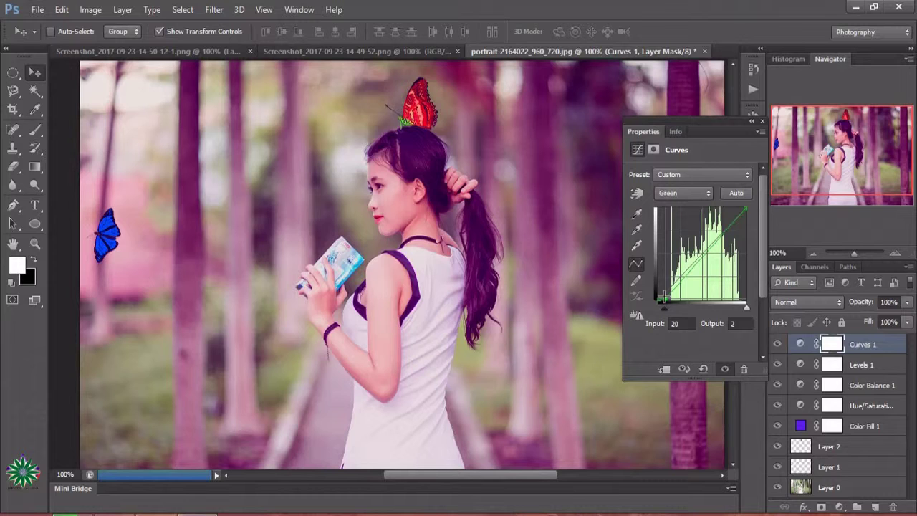
{"action": "left_click_drag", "start_coordinate": [664, 299], "coordinate": [657, 290]}
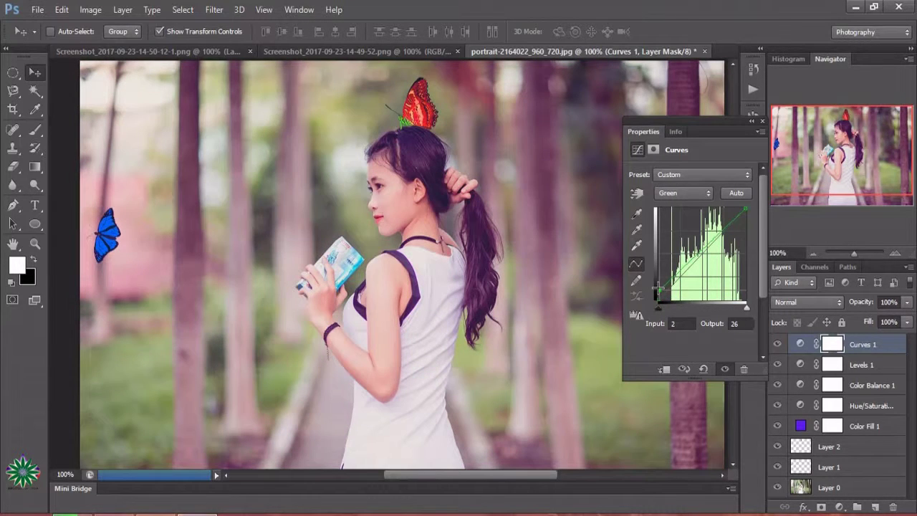
{"action": "left_click_drag", "start_coordinate": [656, 290], "coordinate": [660, 289]}
{"action": "left_click", "coordinate": [762, 121]}
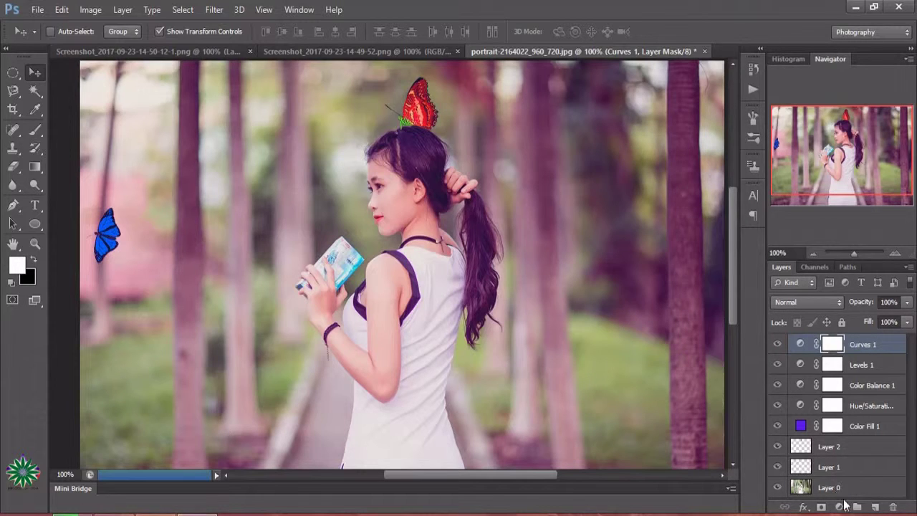
{"action": "left_click", "coordinate": [840, 507]}
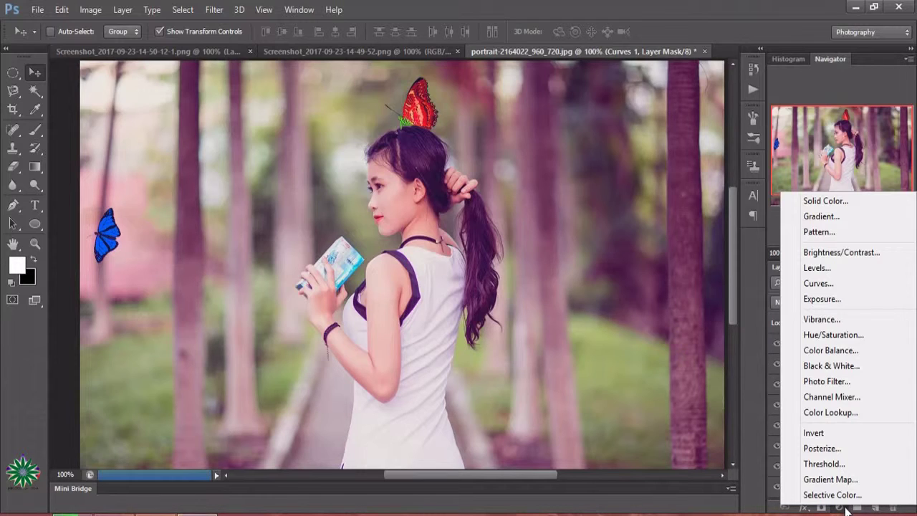
Step: Add a Channel Mixer layer with Red output mixing Red +100, Green -16, Blue +2
{"action": "left_click", "coordinate": [851, 396]}
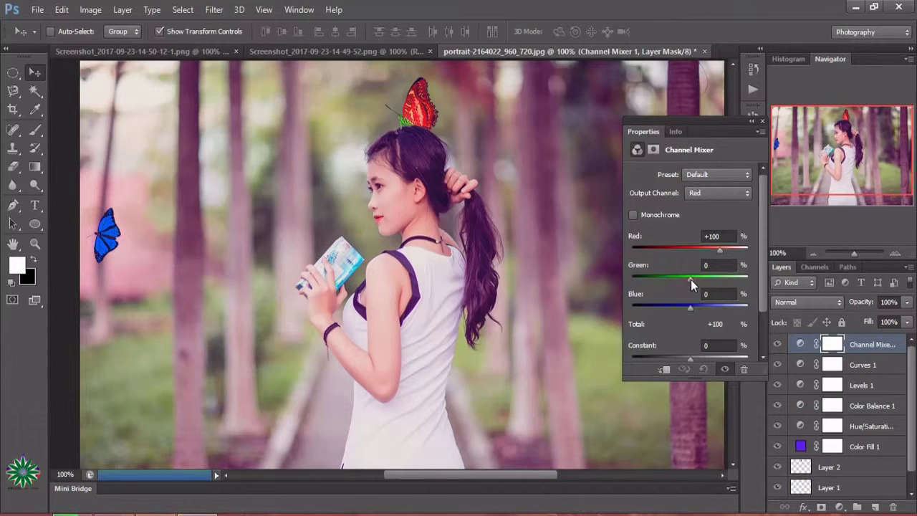
{"action": "left_click_drag", "start_coordinate": [691, 280], "coordinate": [685, 278]}
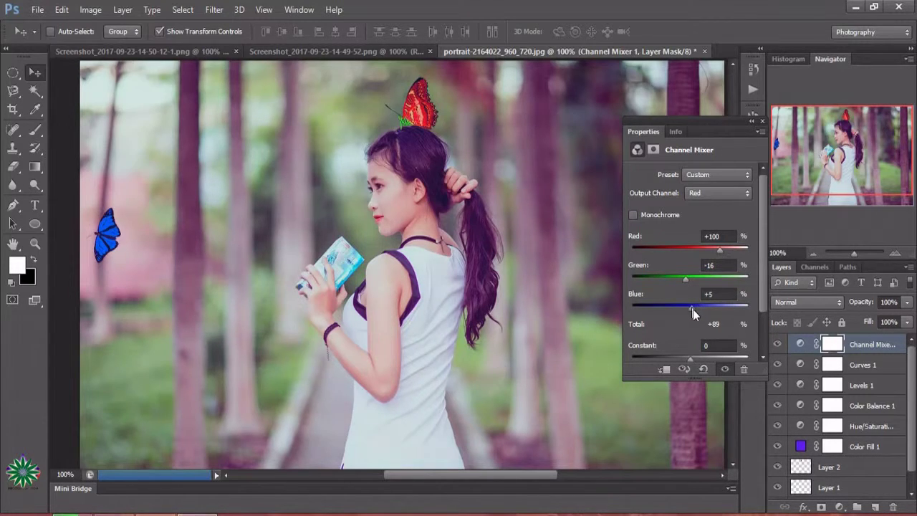
{"action": "mouse_move", "coordinate": [692, 309]}
{"action": "left_mouse_down"}
{"action": "mouse_move", "coordinate": [724, 314]}
{"action": "mouse_move", "coordinate": [676, 301]}
{"action": "mouse_move", "coordinate": [691, 309]}
{"action": "left_mouse_up"}
{"action": "left_click", "coordinate": [761, 124]}
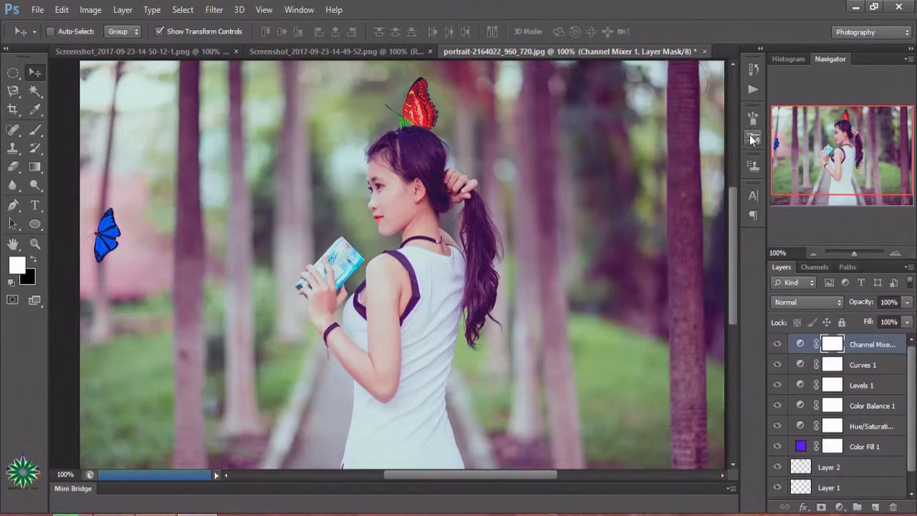
Step: Toggle visibility of Channel Mixer, Curves, Levels, Color Balance and Hue/Saturation to compare their effects
{"action": "left_click", "coordinate": [777, 344]}
{"action": "left_click", "coordinate": [777, 344]}
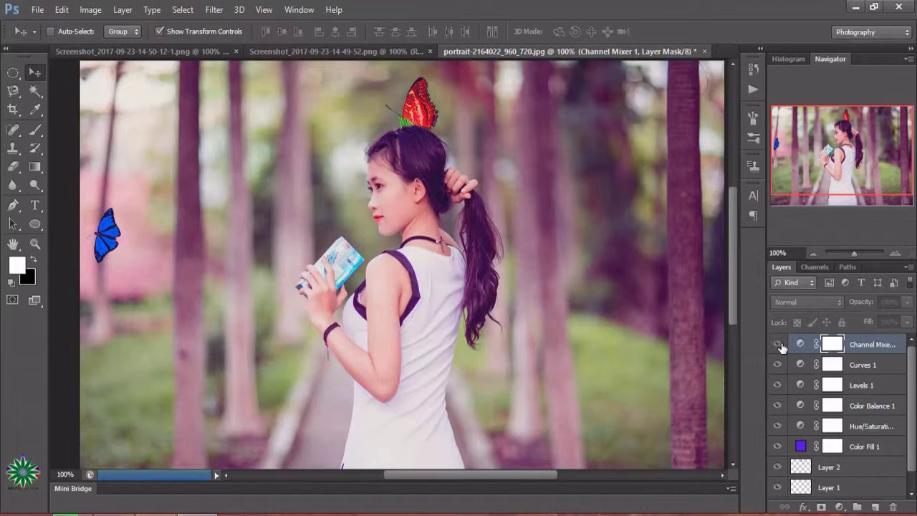
{"action": "left_click", "coordinate": [777, 364]}
{"action": "left_click", "coordinate": [778, 364]}
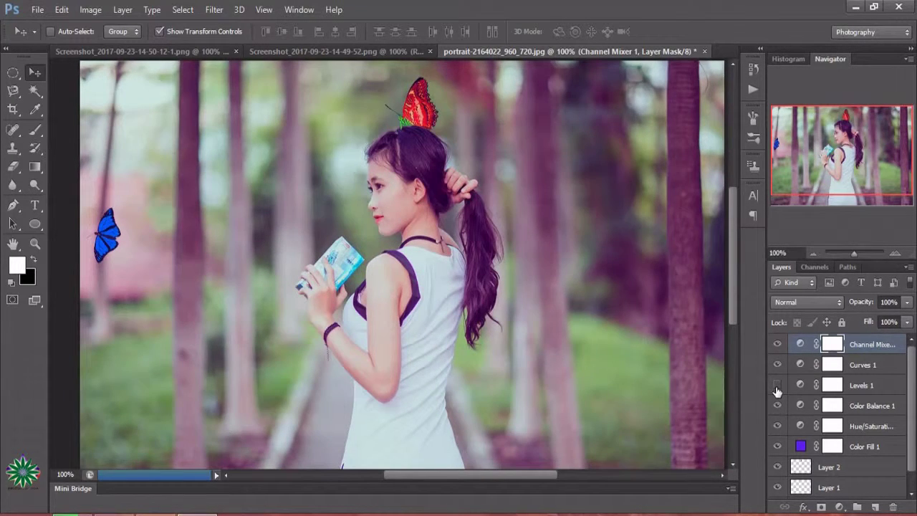
{"action": "left_click", "coordinate": [777, 387]}
{"action": "left_click", "coordinate": [777, 405]}
{"action": "left_click", "coordinate": [777, 405]}
{"action": "left_click", "coordinate": [777, 426]}
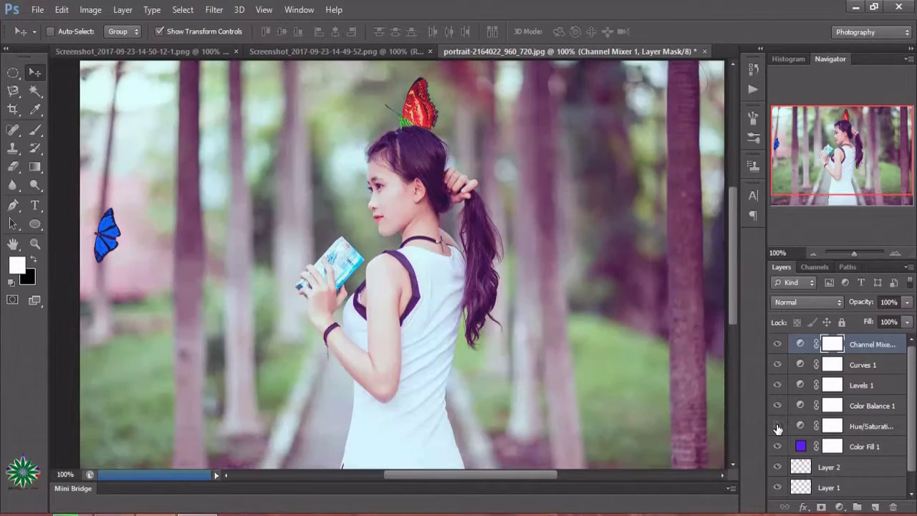
{"action": "left_click", "coordinate": [777, 426]}
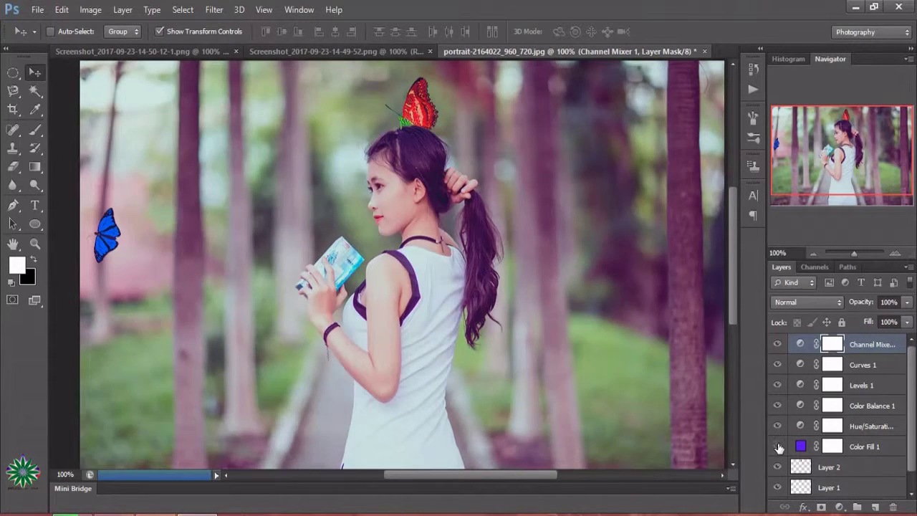
Step: Leave Color Fill 1 hidden so the purple cast is removed
{"action": "left_click", "coordinate": [777, 447]}
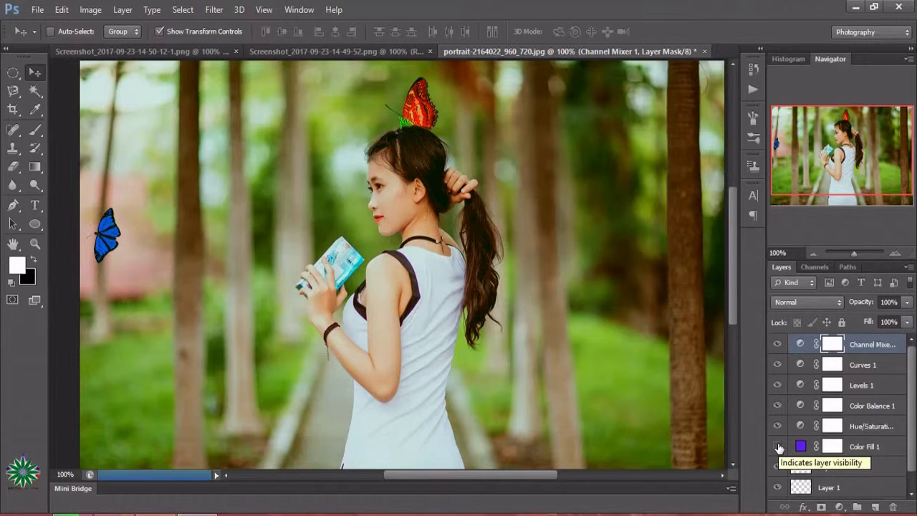
{"action": "left_click", "coordinate": [778, 446]}
{"action": "left_click", "coordinate": [777, 446]}
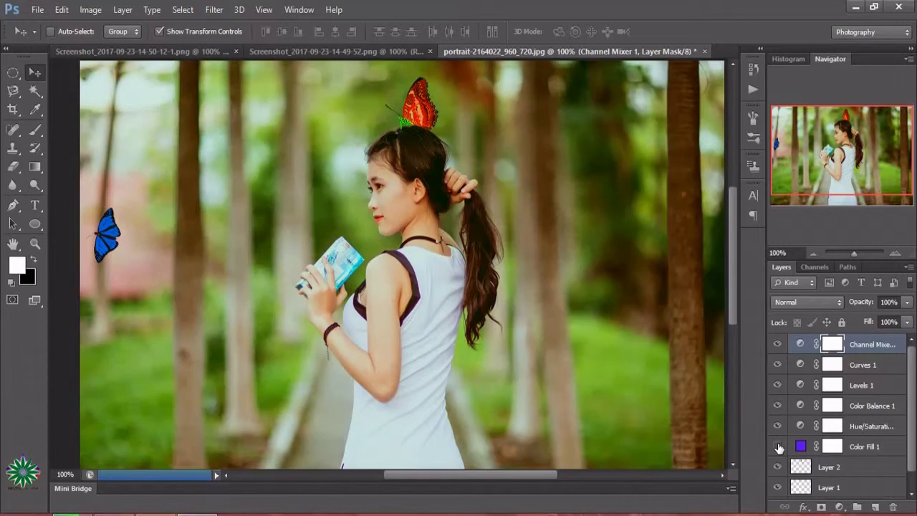